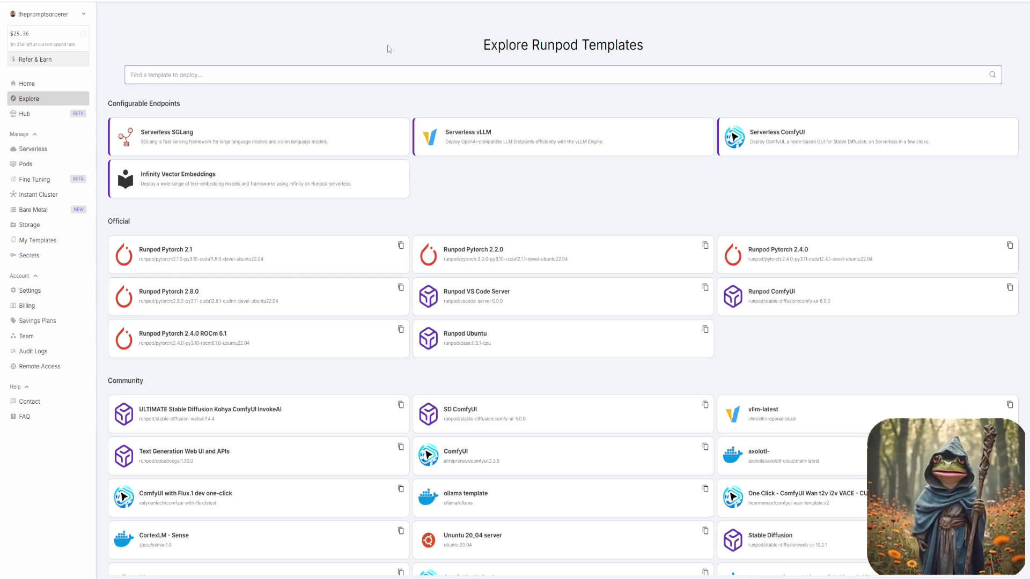
Find the official AI Toolkit (ostris ui) template and start deploying a pod from it.
{"action": "type", "text": "ai"}
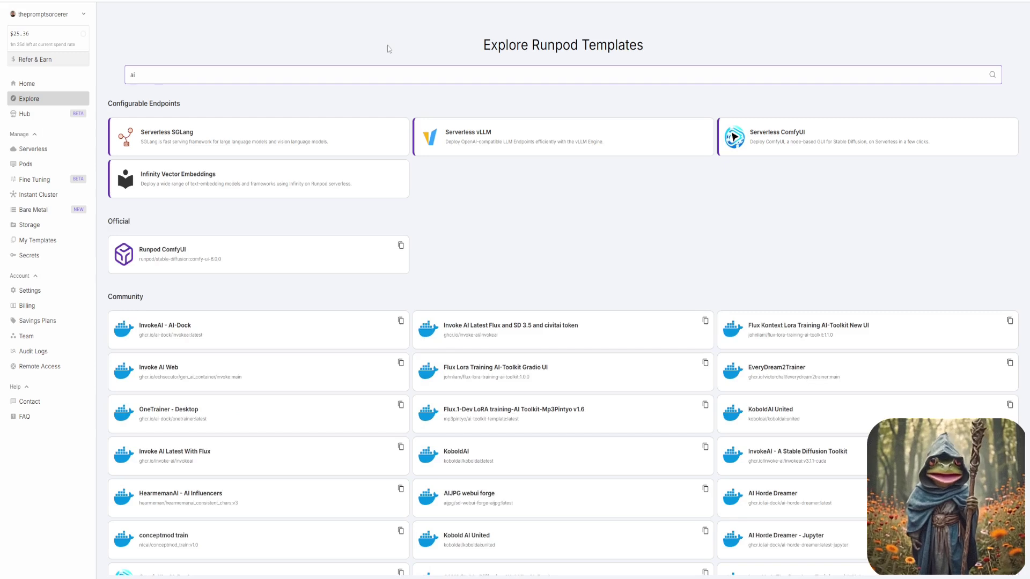
{"action": "type", "text": "tool"}
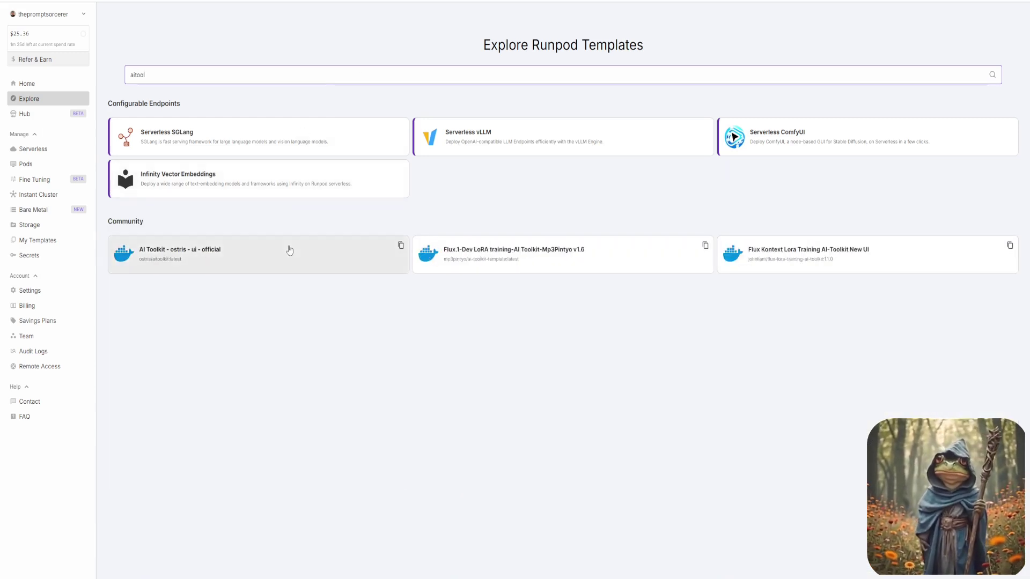
{"action": "left_click", "coordinate": [289, 250]}
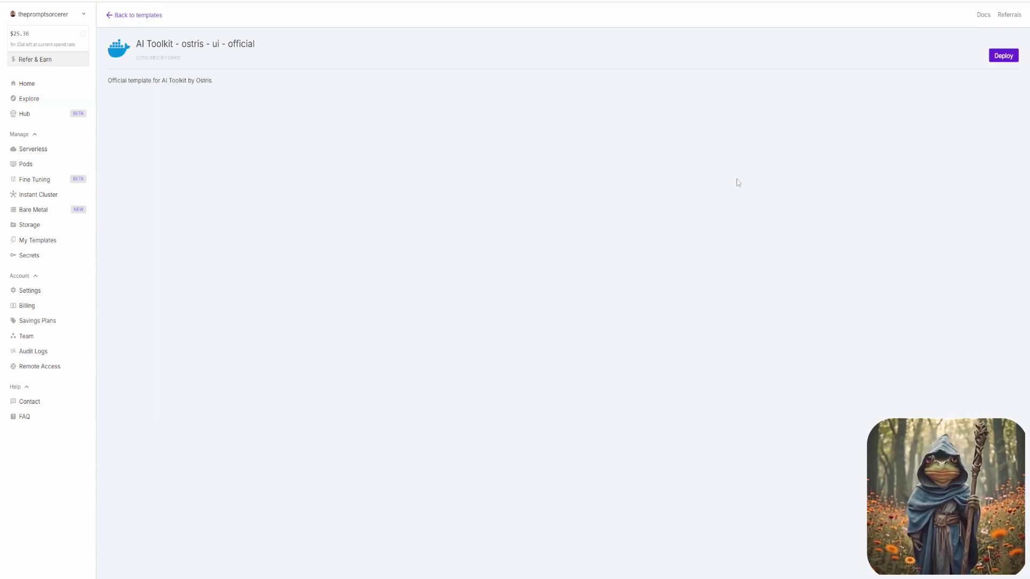
{"action": "left_click", "coordinate": [1001, 57]}
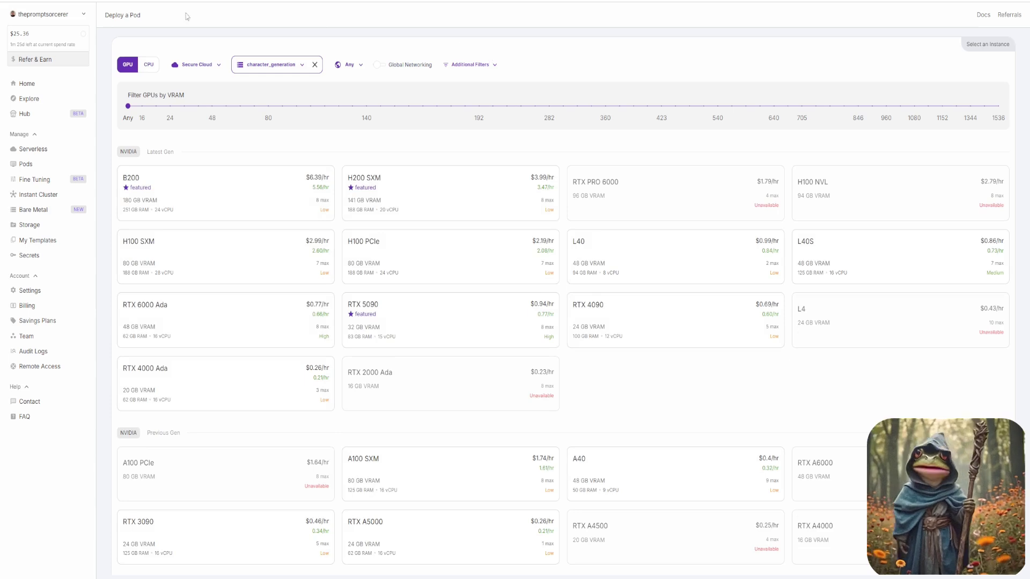
Filter to Community Cloud, Extreme network speed and CUDA 12.8, and select the RTX 4090.
{"action": "left_click", "coordinate": [189, 64]}
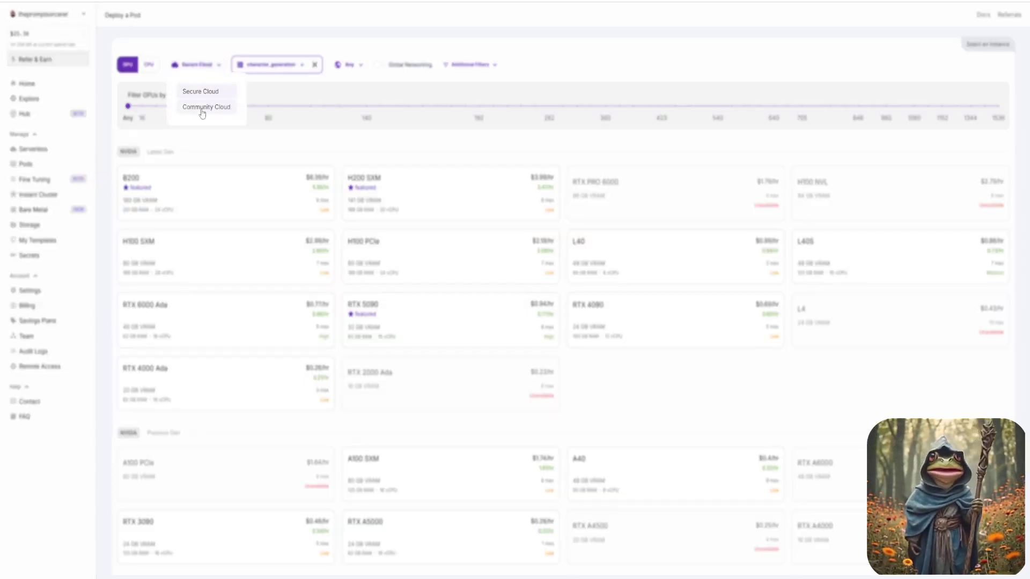
{"action": "left_click", "coordinate": [202, 106]}
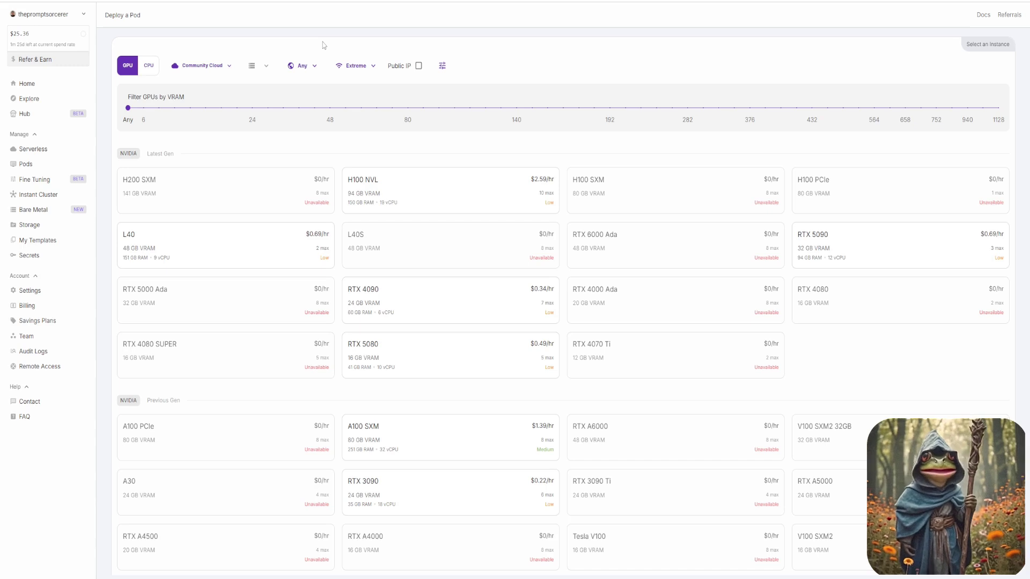
{"action": "left_click", "coordinate": [360, 66]}
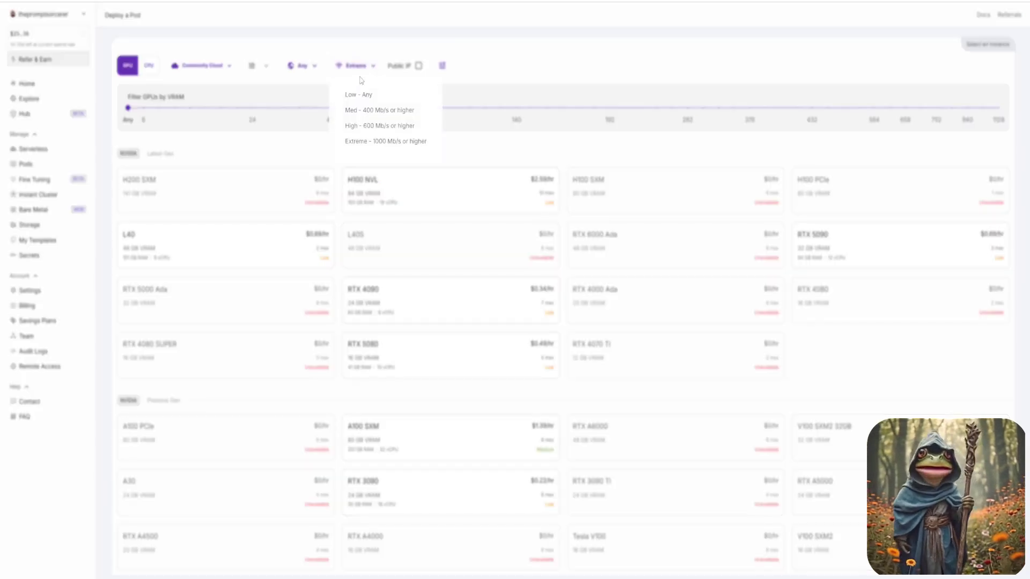
{"action": "left_click", "coordinate": [377, 142]}
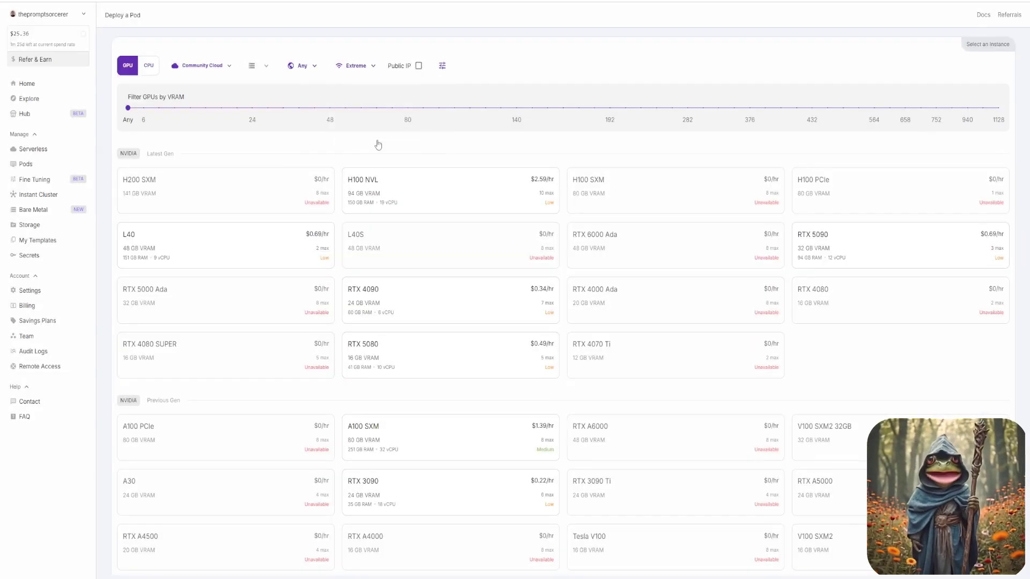
{"action": "left_click", "coordinate": [440, 69]}
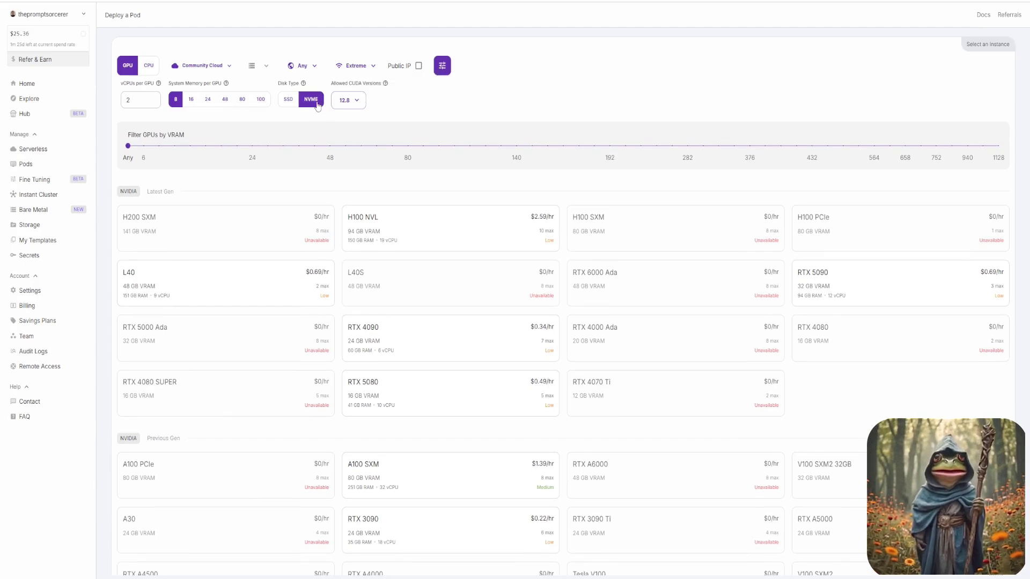
{"action": "left_click", "coordinate": [351, 102]}
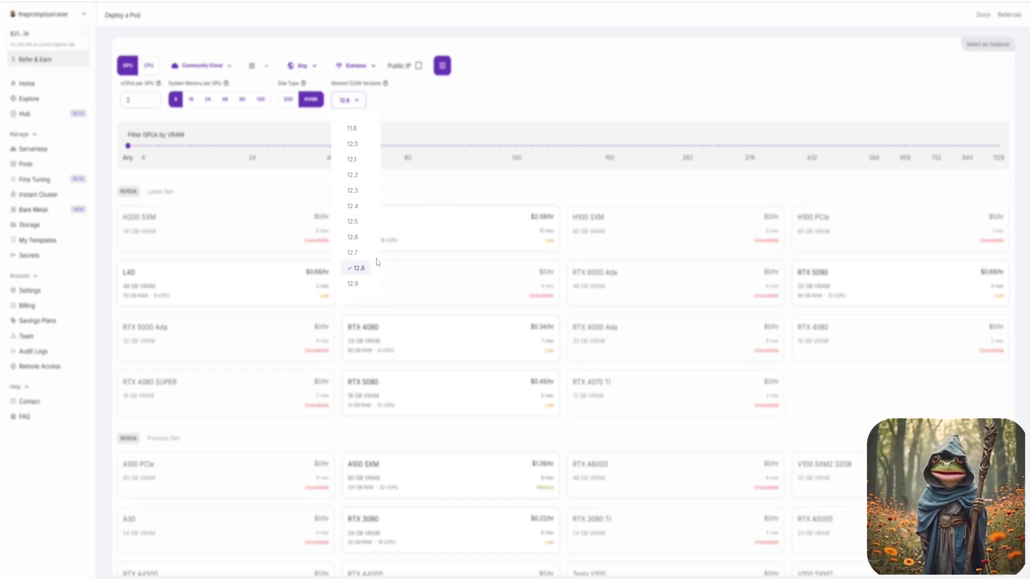
{"action": "left_click", "coordinate": [361, 268]}
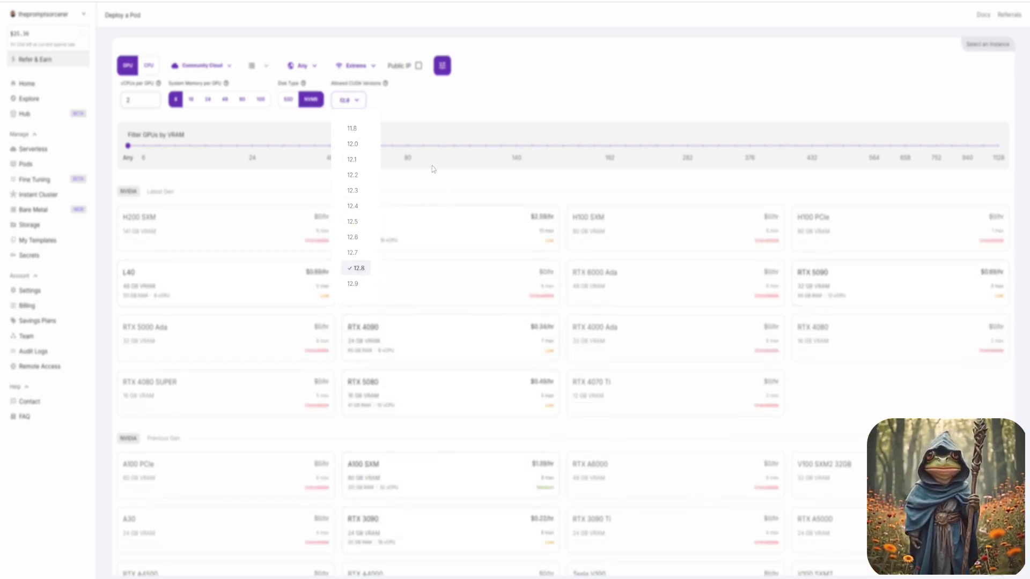
{"action": "left_click", "coordinate": [435, 126]}
{"action": "left_click", "coordinate": [475, 354]}
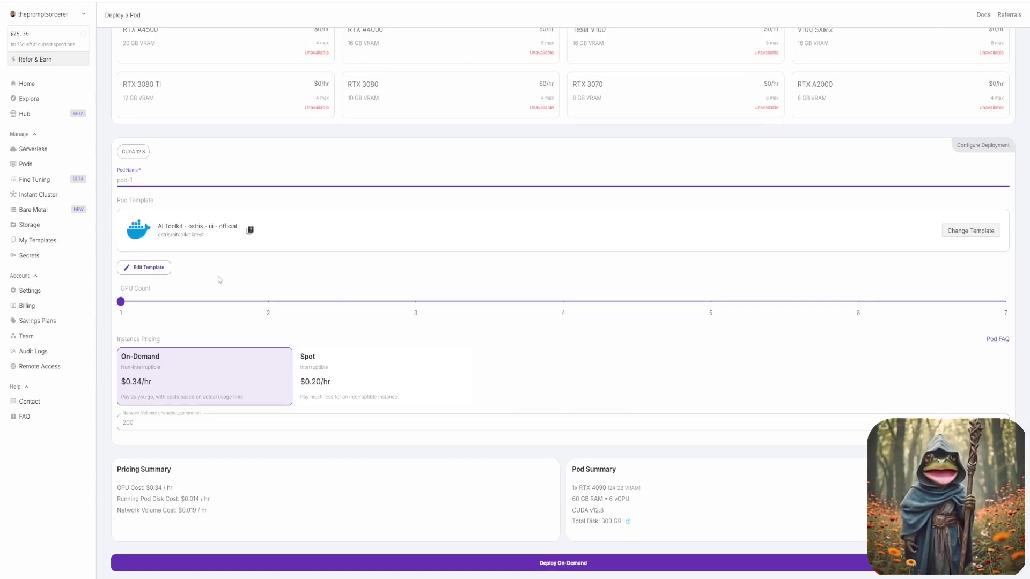
Override the template's AI_TOOLKIT_AUTH environment variable with a custom access password.
{"action": "left_click", "coordinate": [145, 267]}
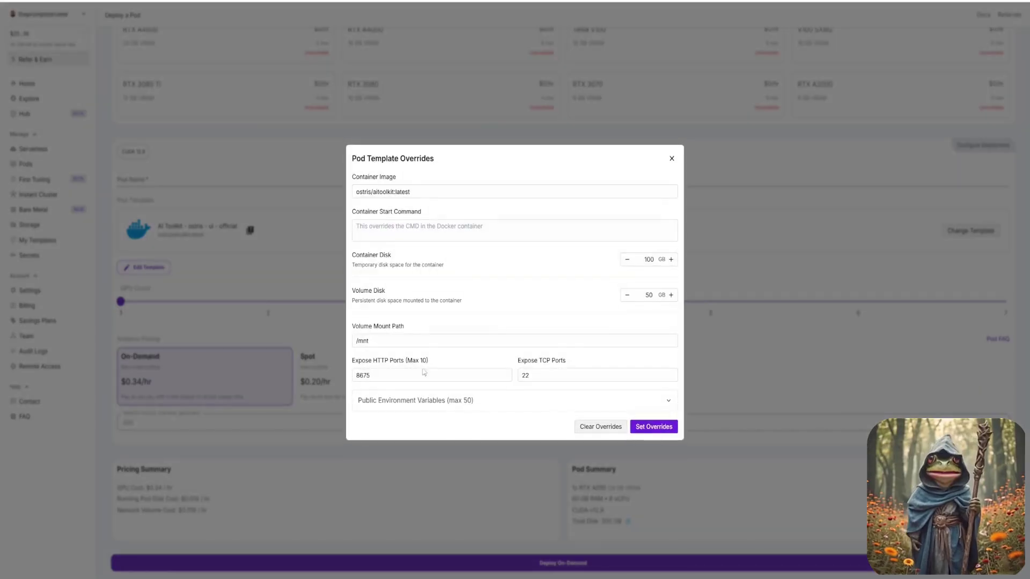
{"action": "left_click", "coordinate": [468, 398]}
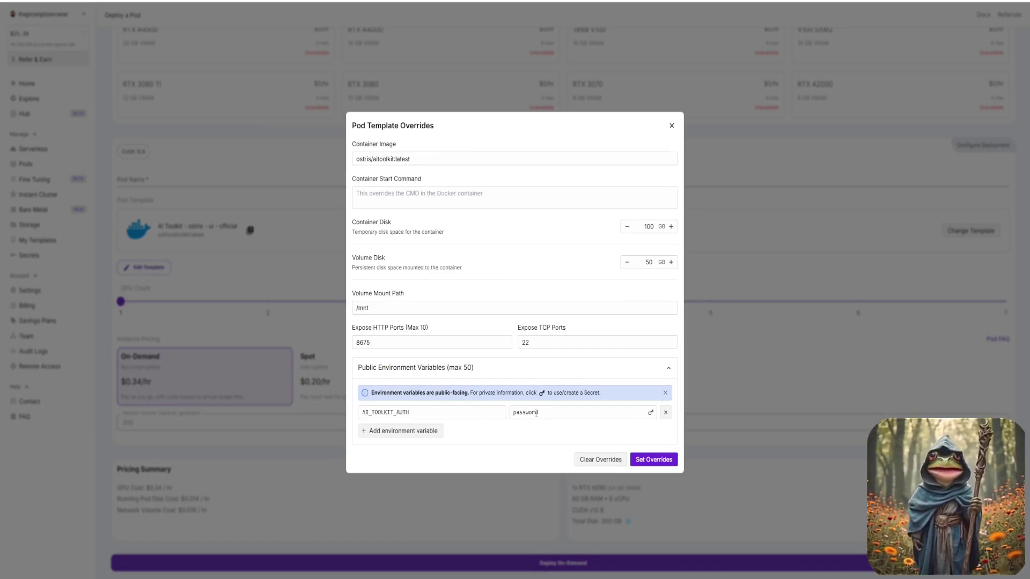
{"action": "double_click", "coordinate": [537, 414]}
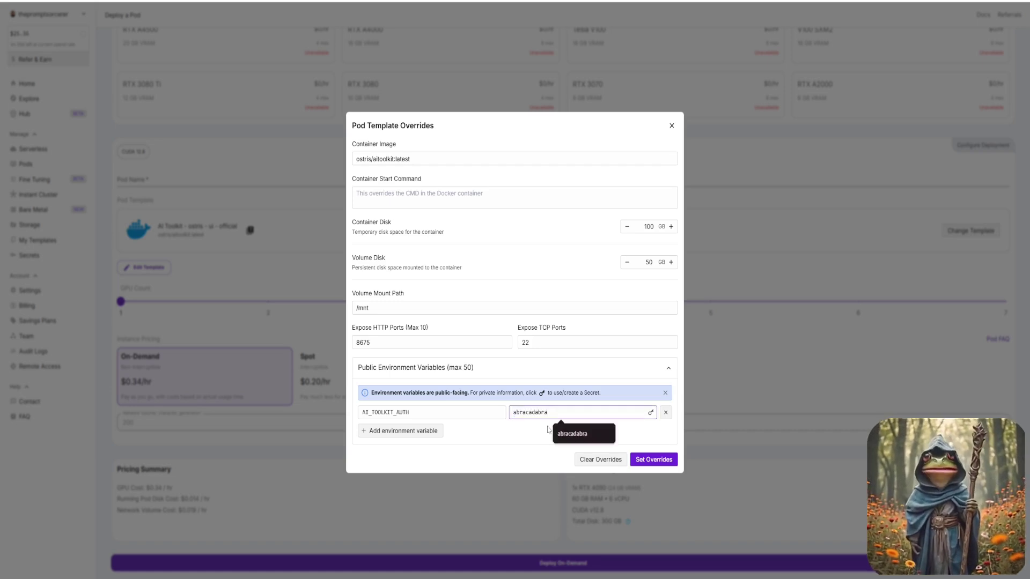
{"action": "left_click", "coordinate": [652, 460]}
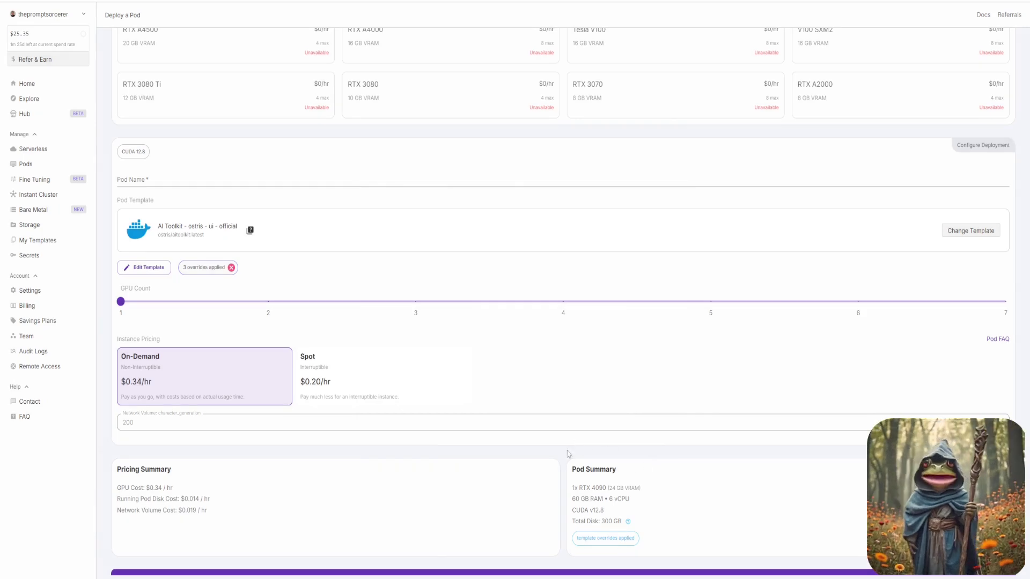
Deploy the pod On-Demand and open its HTTP service on port 8675.
{"action": "scroll", "coordinate": [558, 536], "scroll_direction": "down", "scroll_amount": 1}
{"action": "left_click", "coordinate": [554, 558]}
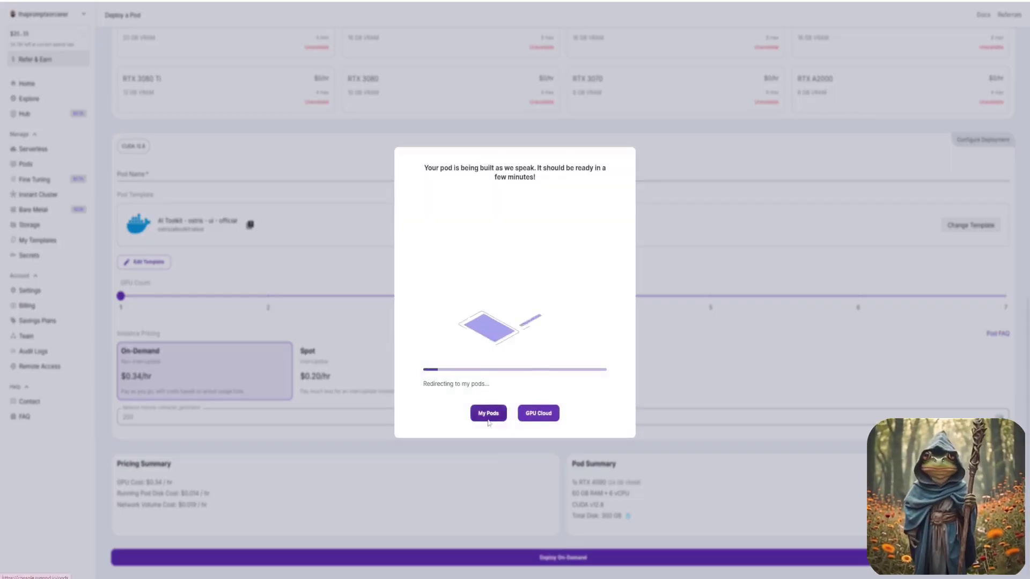
{"action": "left_click", "coordinate": [487, 414]}
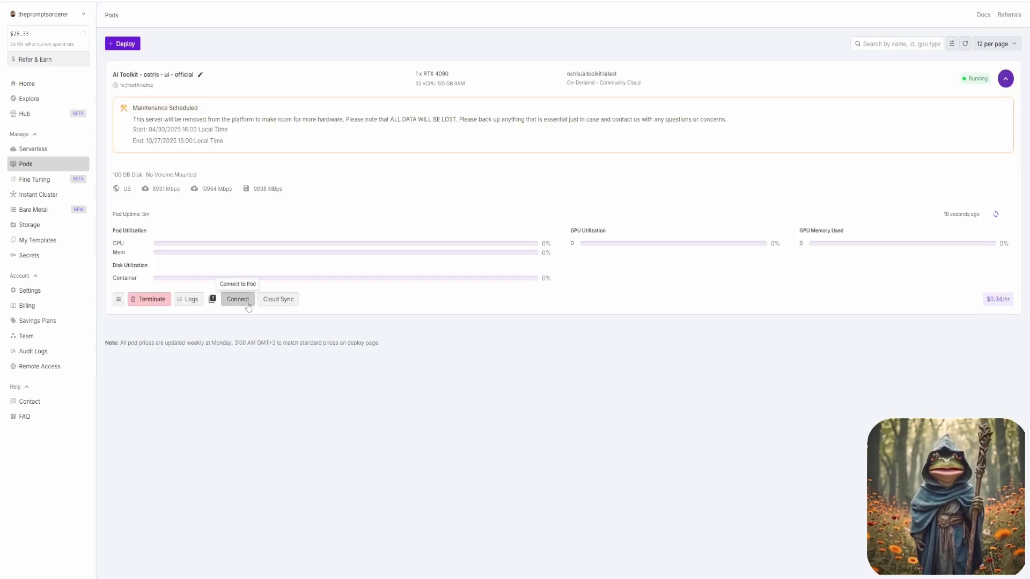
{"action": "left_click", "coordinate": [248, 304]}
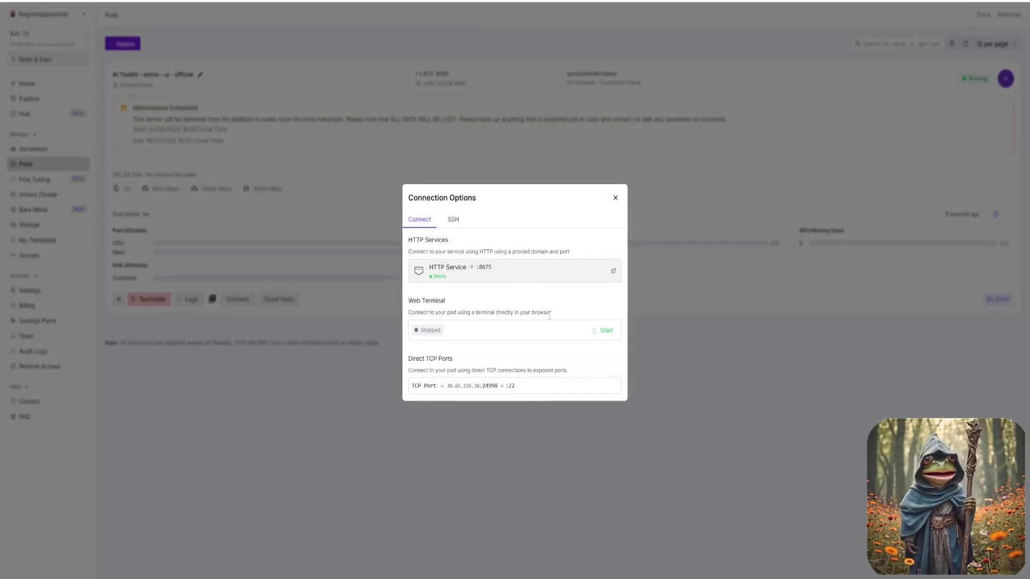
{"action": "left_click", "coordinate": [493, 279]}
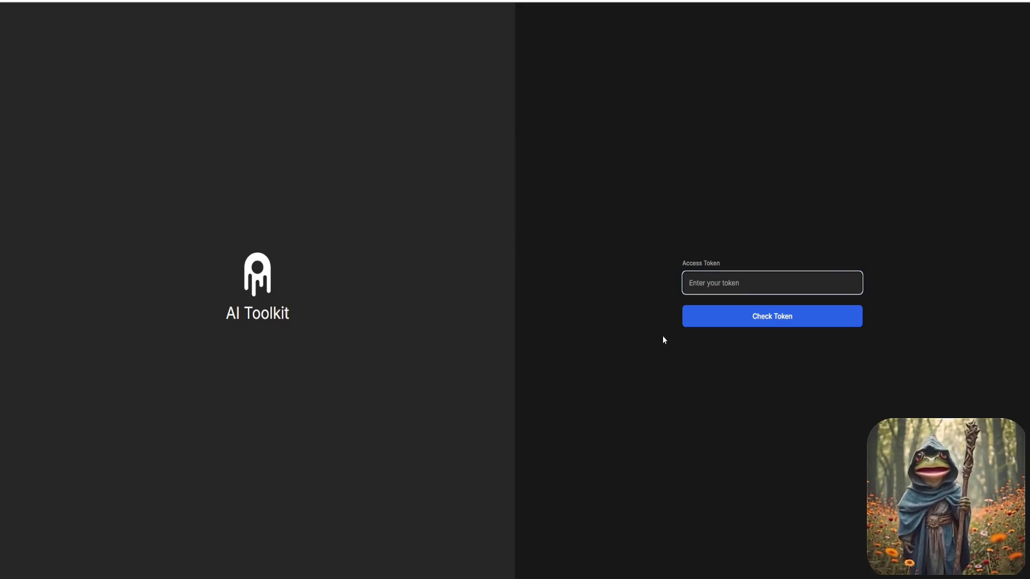
Log in to AI Toolkit with the pod's access password.
{"action": "type", "text": "••••••••"}
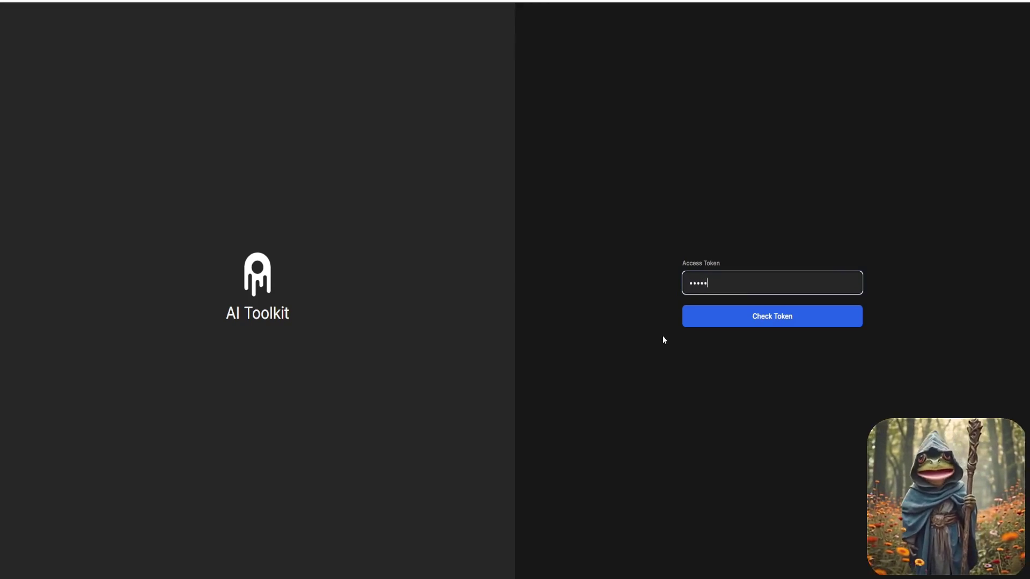
{"action": "type", "text": "•••"}
{"action": "left_click", "coordinate": [733, 327]}
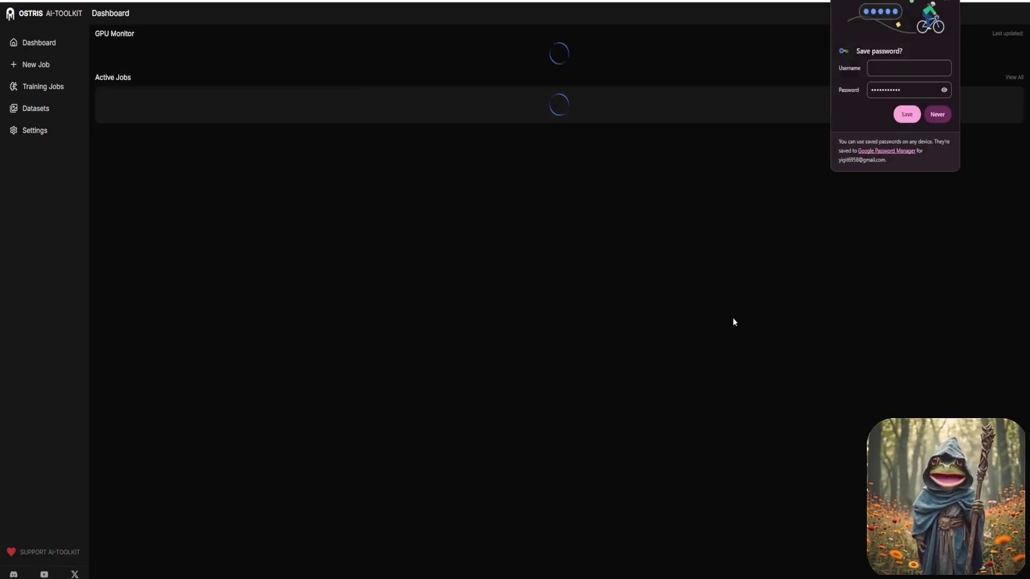
{"action": "left_click", "coordinate": [946, 3]}
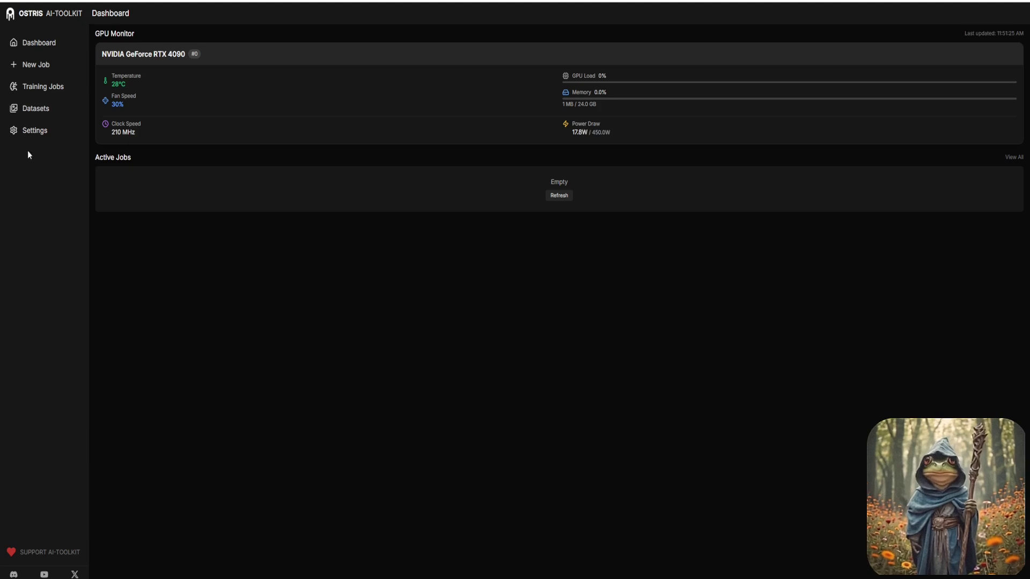
Save a Hugging Face token in AI Toolkit settings, then go to Datasets.
{"action": "left_click", "coordinate": [26, 134]}
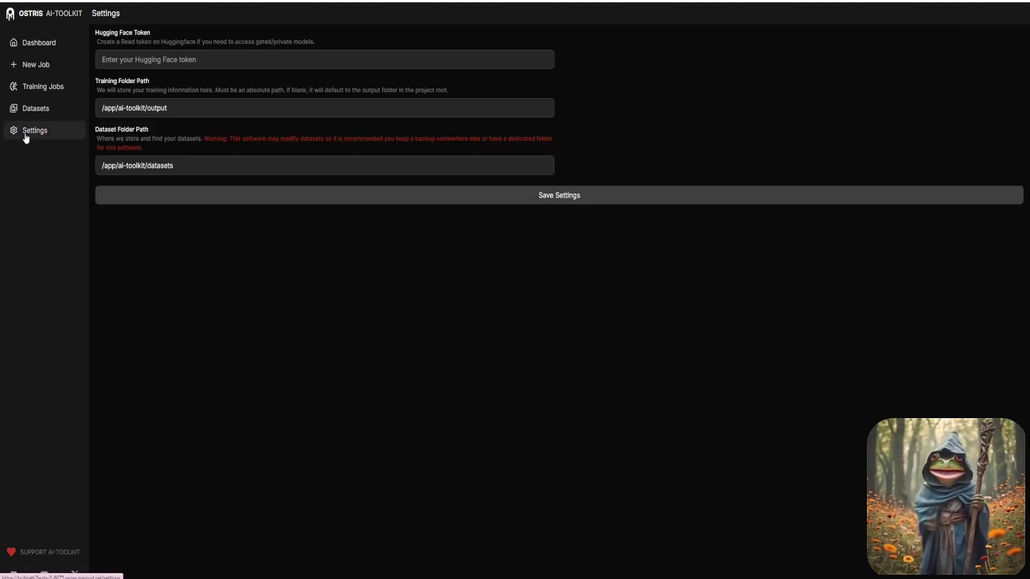
{"action": "left_click", "coordinate": [206, 61]}
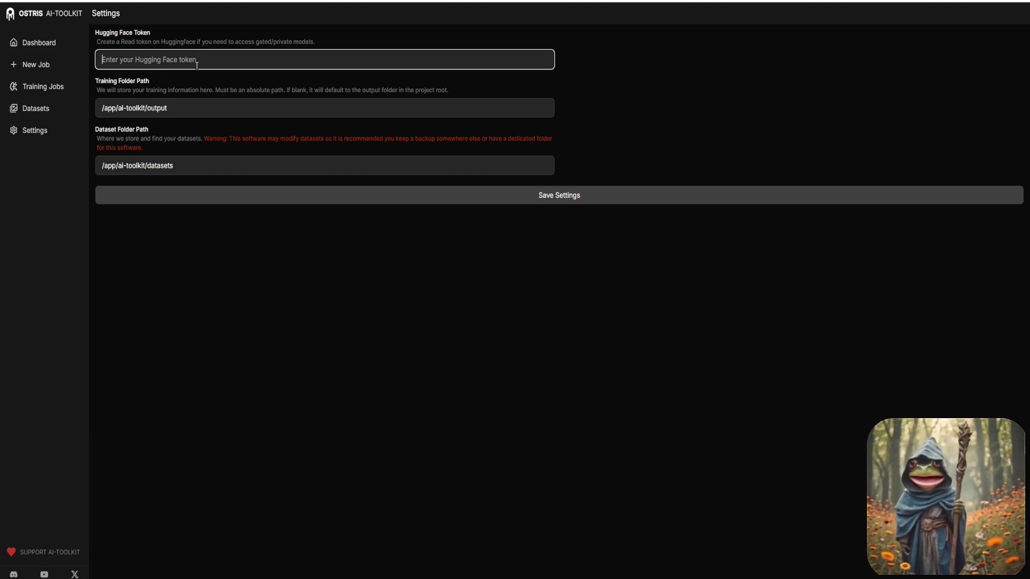
{"action": "key", "text": "ctrl+v"}
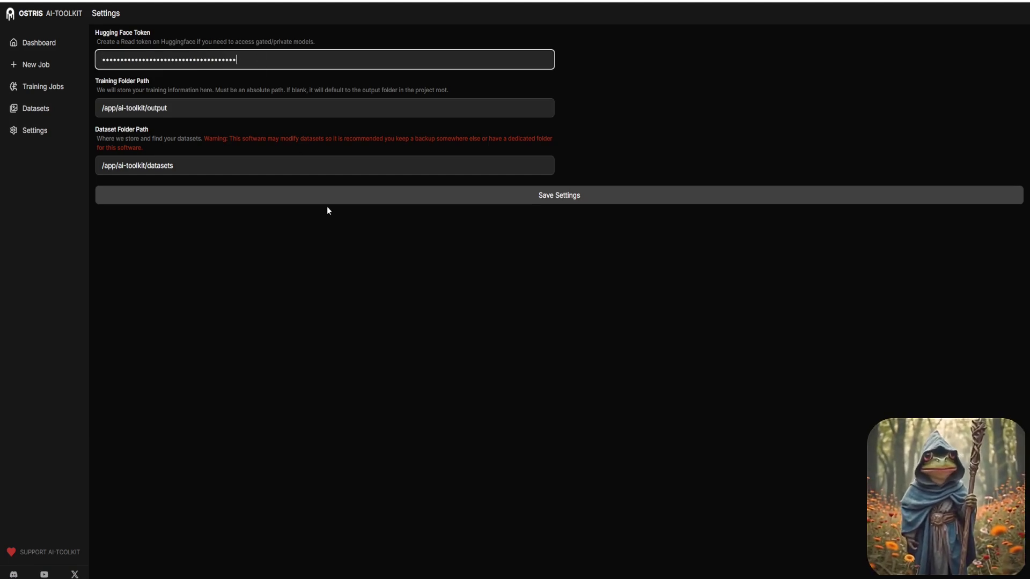
{"action": "left_click", "coordinate": [327, 204]}
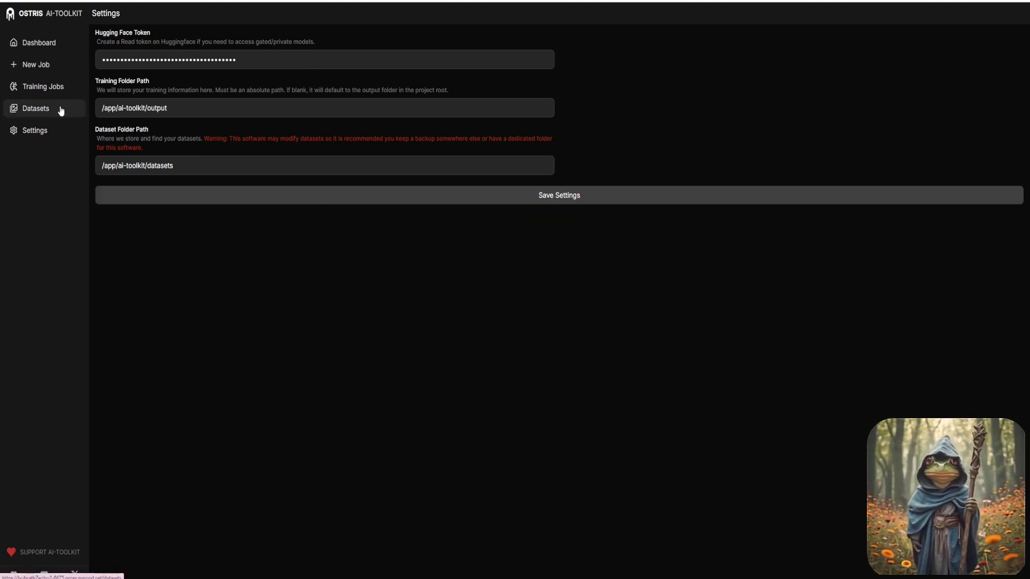
{"action": "left_click", "coordinate": [36, 108]}
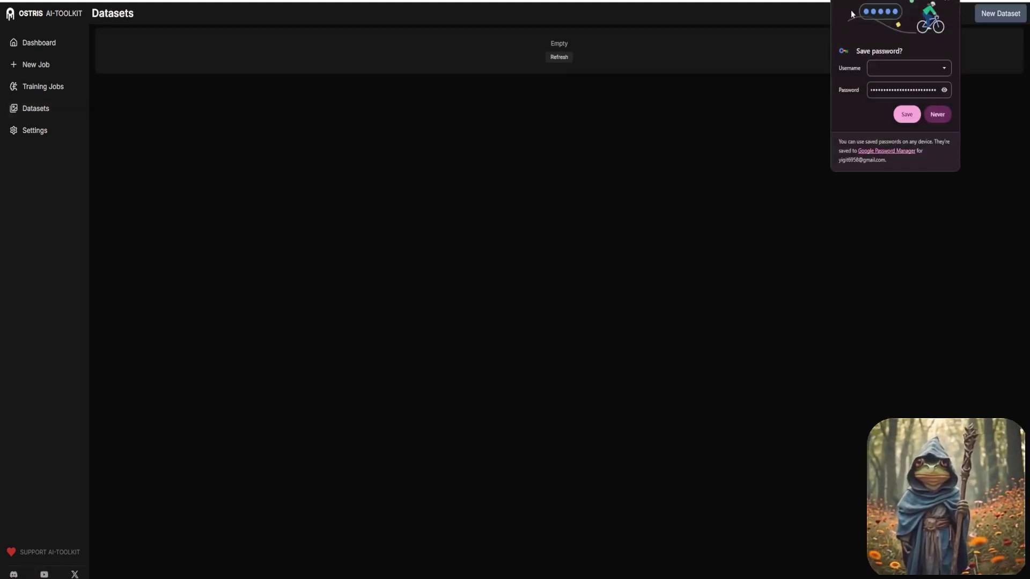
Create a new dataset named 4nn4b3ll3.
{"action": "left_click", "coordinate": [995, 22]}
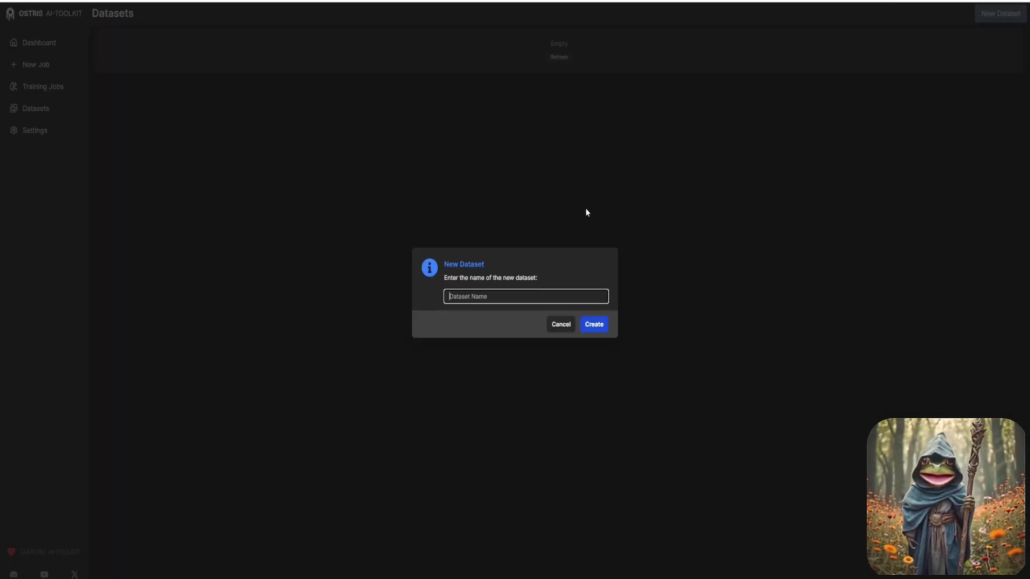
{"action": "type", "text": "4"}
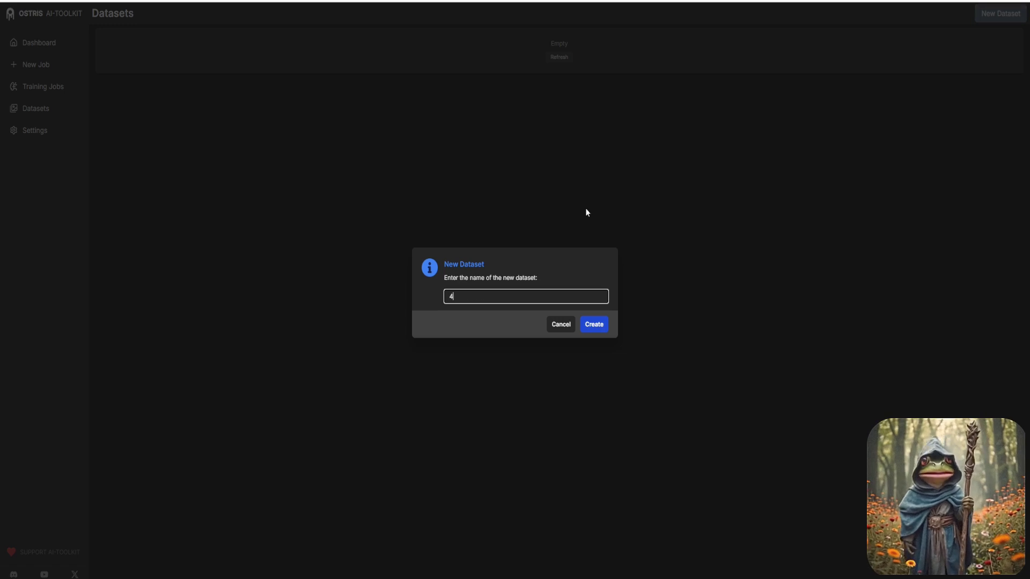
{"action": "type", "text": "nn4b3ll3"}
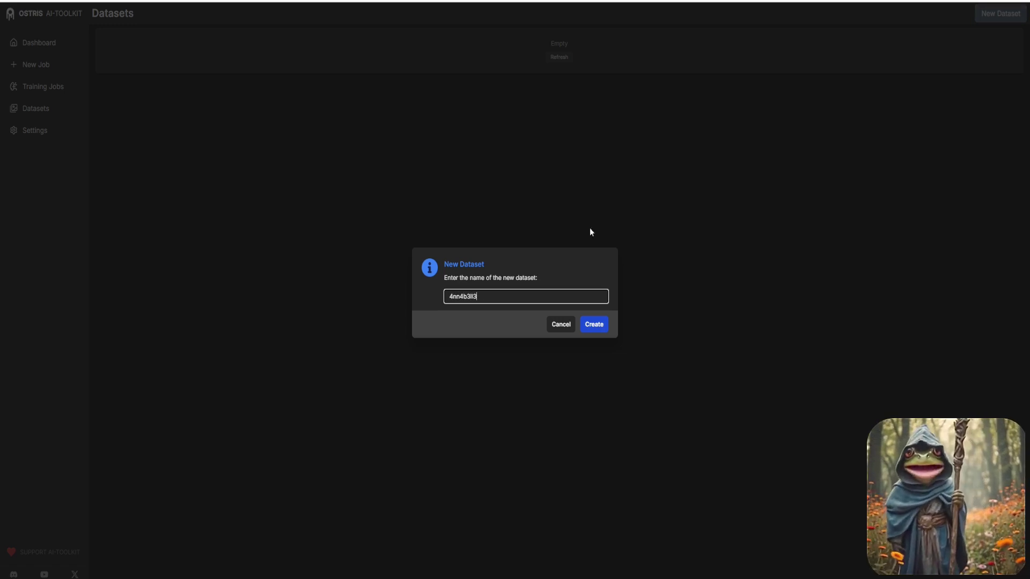
{"action": "left_click", "coordinate": [606, 325]}
Upload all 38 captioned images into the 4nn4b3ll3 dataset, then begin a new job.
{"action": "left_click", "coordinate": [1011, 17]}
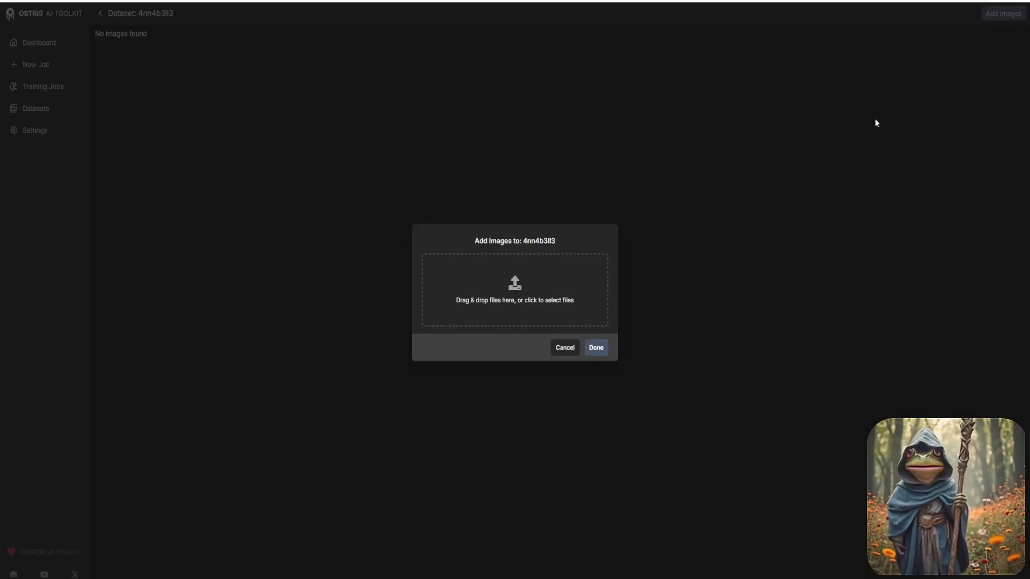
{"action": "key", "text": "alt+Tab"}
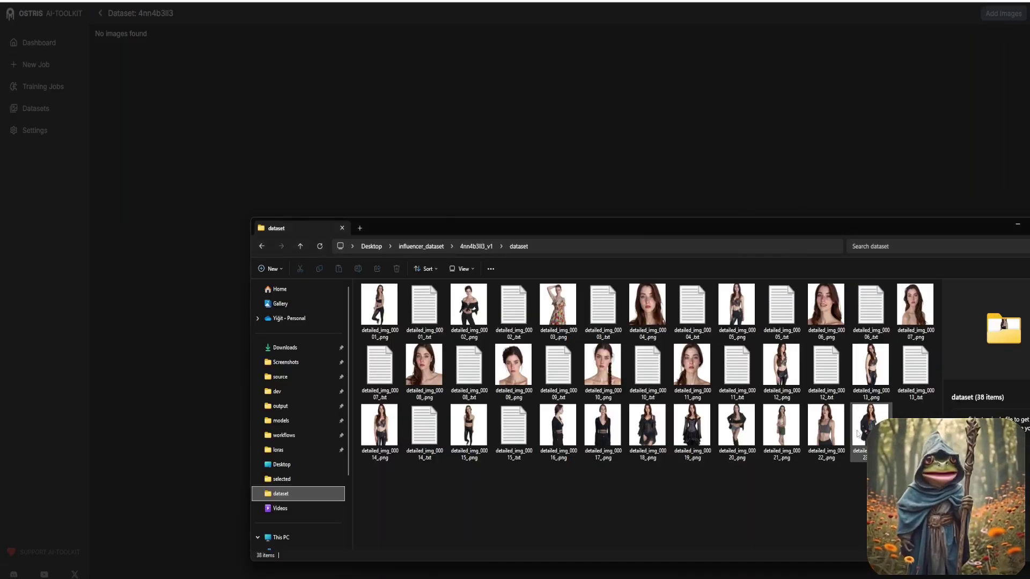
{"action": "left_click_drag", "start_coordinate": [601, 246], "coordinate": [704, 356]}
{"action": "key", "text": "ctrl+a"}
{"action": "left_click_drag", "start_coordinate": [531, 437], "coordinate": [538, 299]}
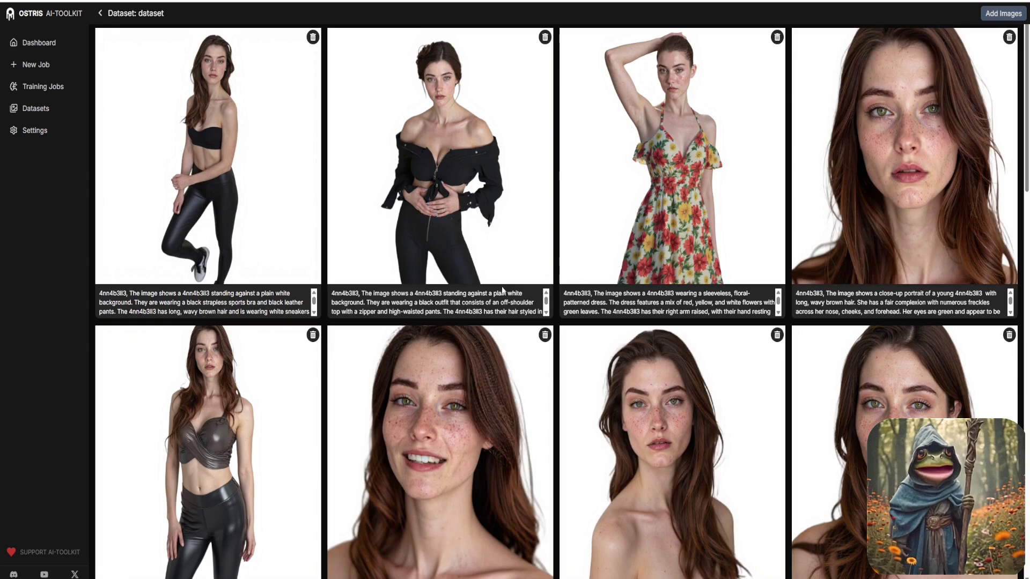
{"action": "left_click", "coordinate": [54, 66]}
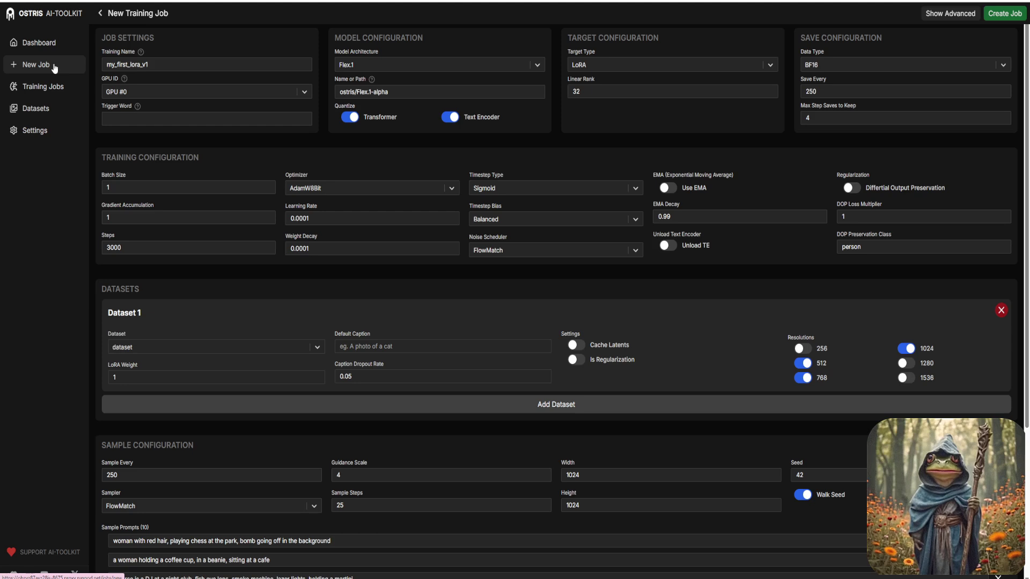
Name the job 4nn4b3ll3_lora_v1, set trigger word 4nn4b3ll3, and choose FLUX.1 architecture.
{"action": "left_click", "coordinate": [54, 68]}
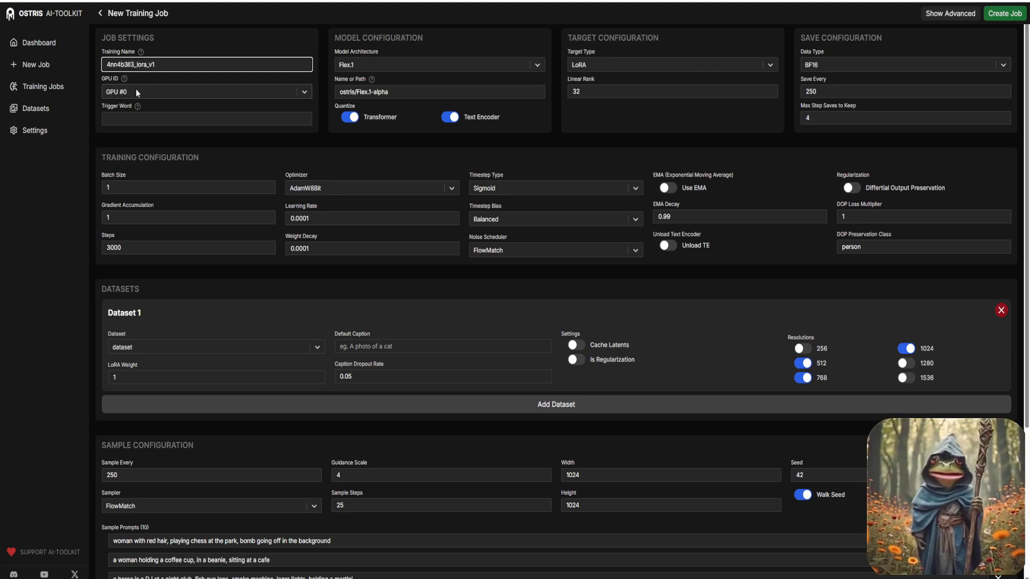
{"action": "left_click", "coordinate": [174, 122]}
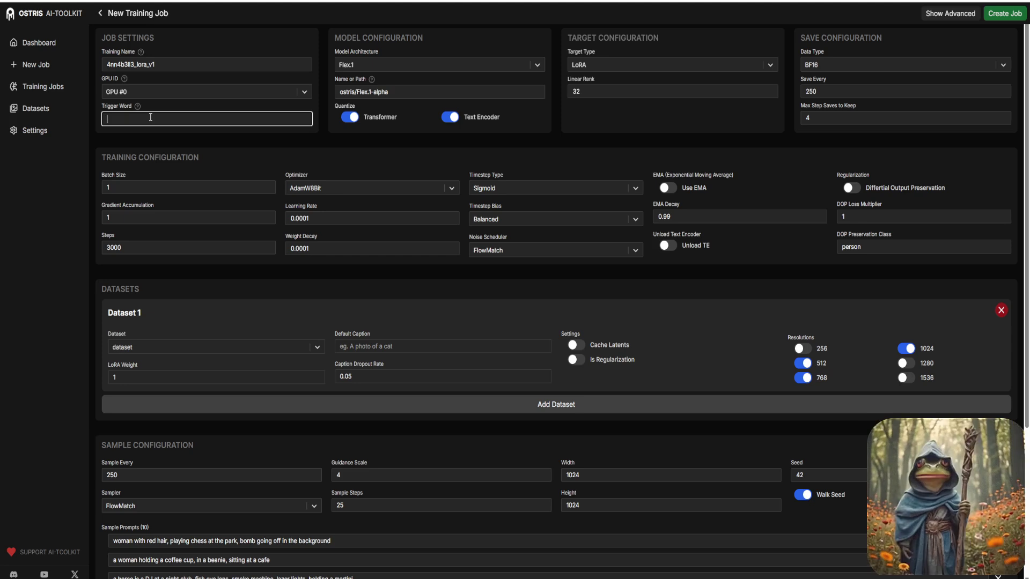
{"action": "type", "text": "4nn4b3ll3"}
{"action": "left_click", "coordinate": [176, 127]}
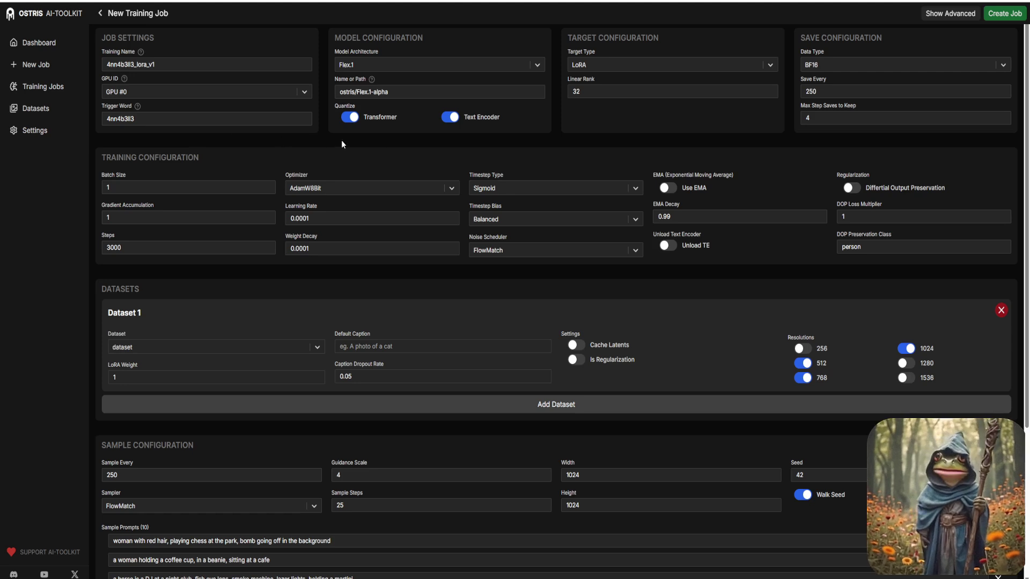
{"action": "left_click", "coordinate": [405, 66]}
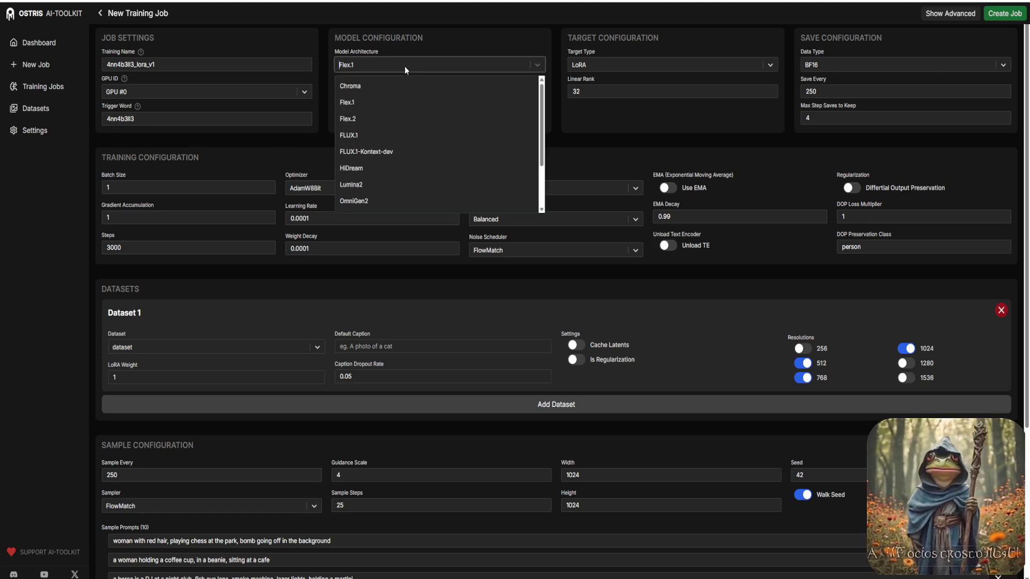
{"action": "left_click", "coordinate": [390, 134]}
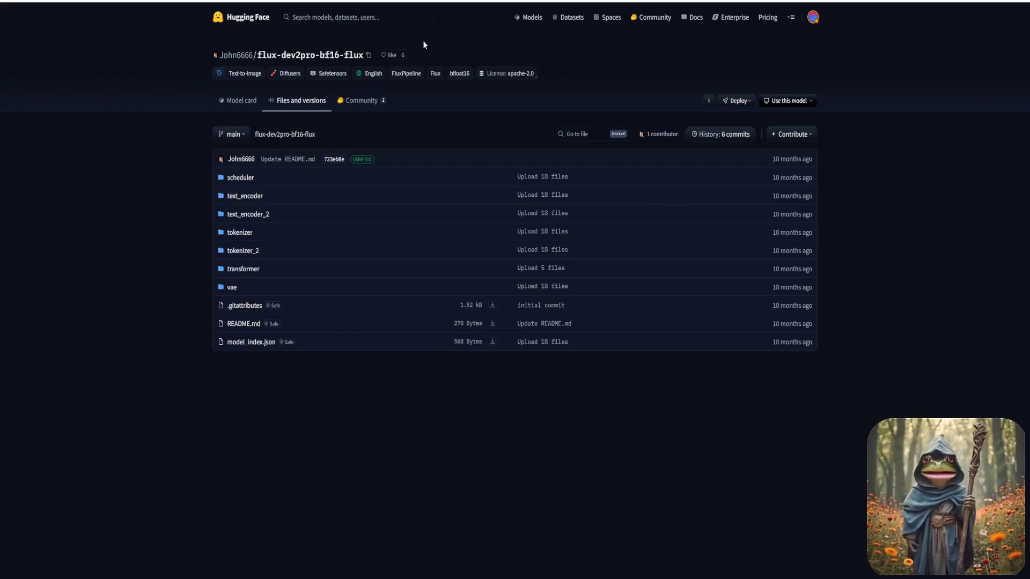
Copy the flux-dev2pro-bf16-flux repository name from its Hugging Face page.
{"action": "left_click", "coordinate": [368, 55]}
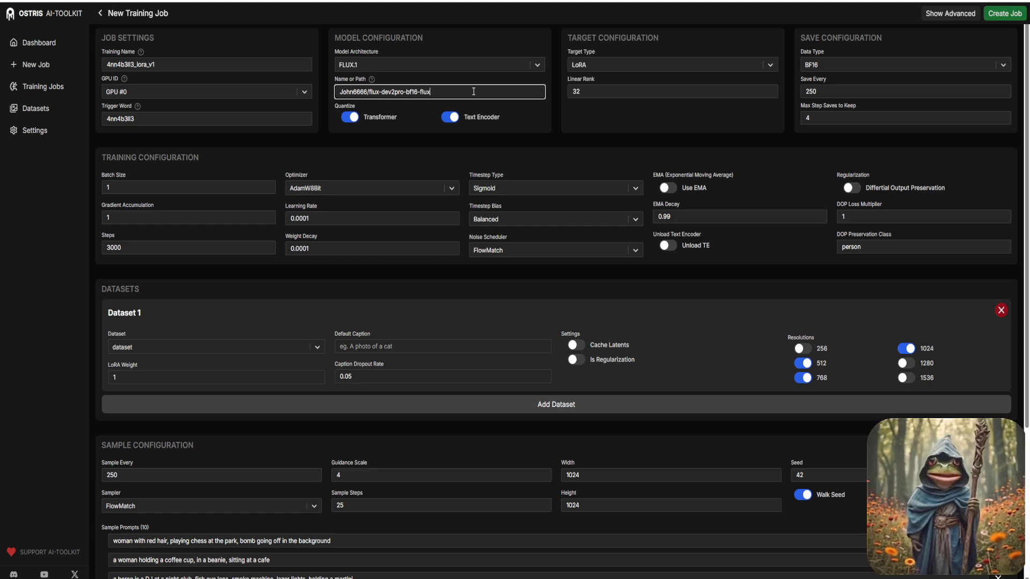
{"action": "left_click", "coordinate": [616, 122]}
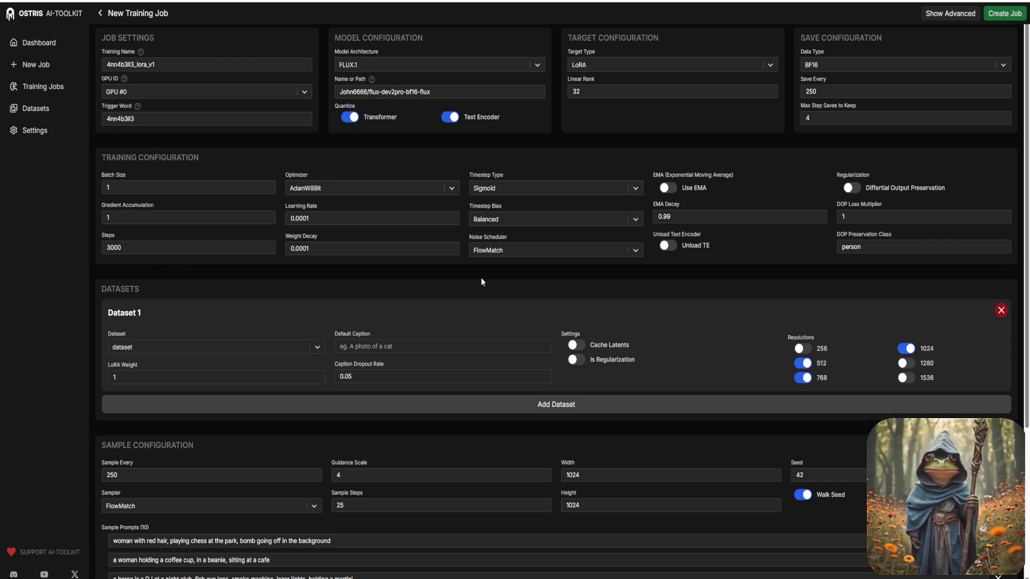
Switch off the 512 and 768 resolutions so Dataset 1 trains only at 1024.
{"action": "left_click_drag", "start_coordinate": [1025, 214], "coordinate": [1025, 302]}
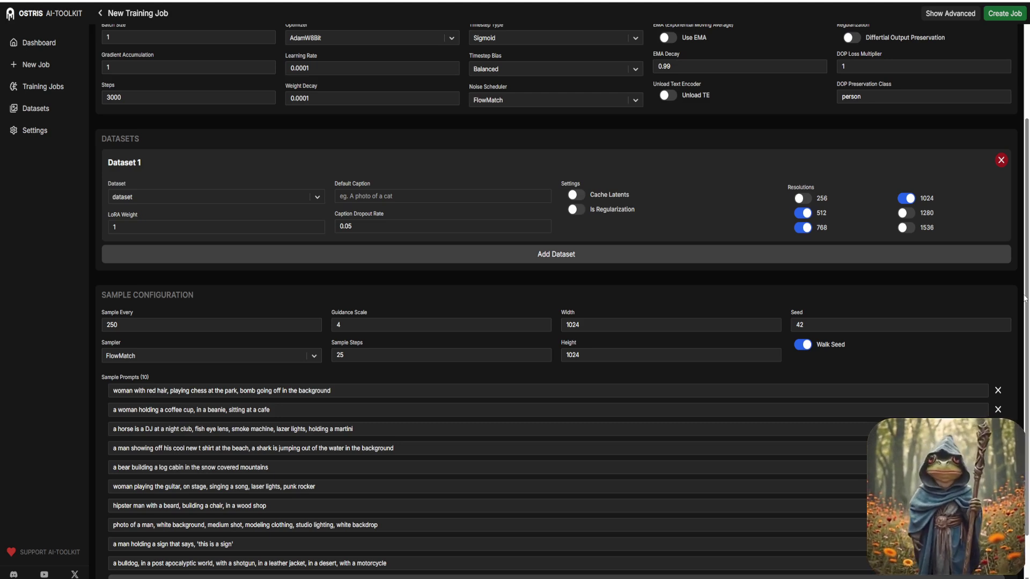
{"action": "left_click", "coordinate": [803, 213]}
{"action": "left_click", "coordinate": [802, 228]}
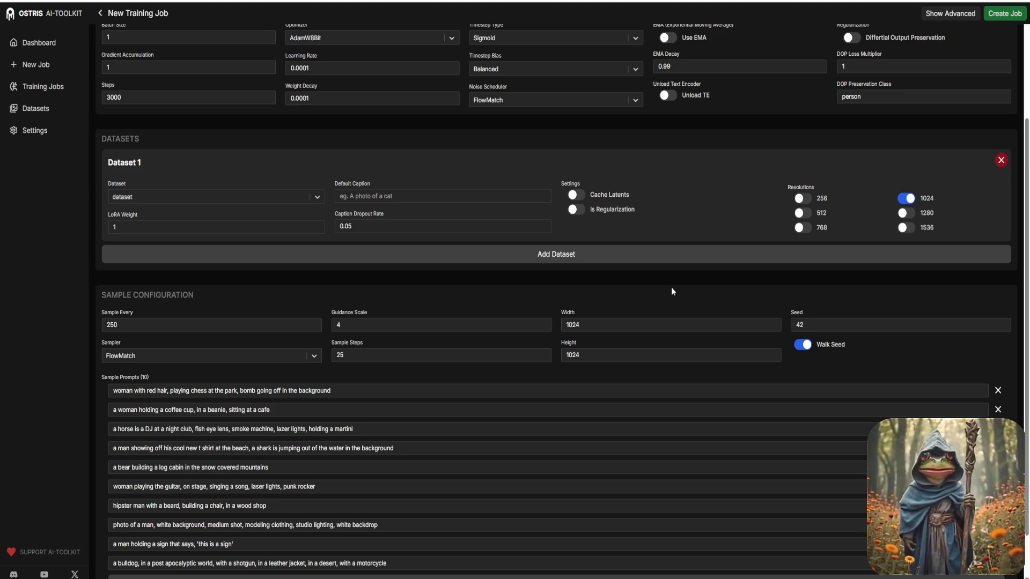
{"action": "scroll", "coordinate": [918, 291], "scroll_direction": "down", "scroll_amount": 1}
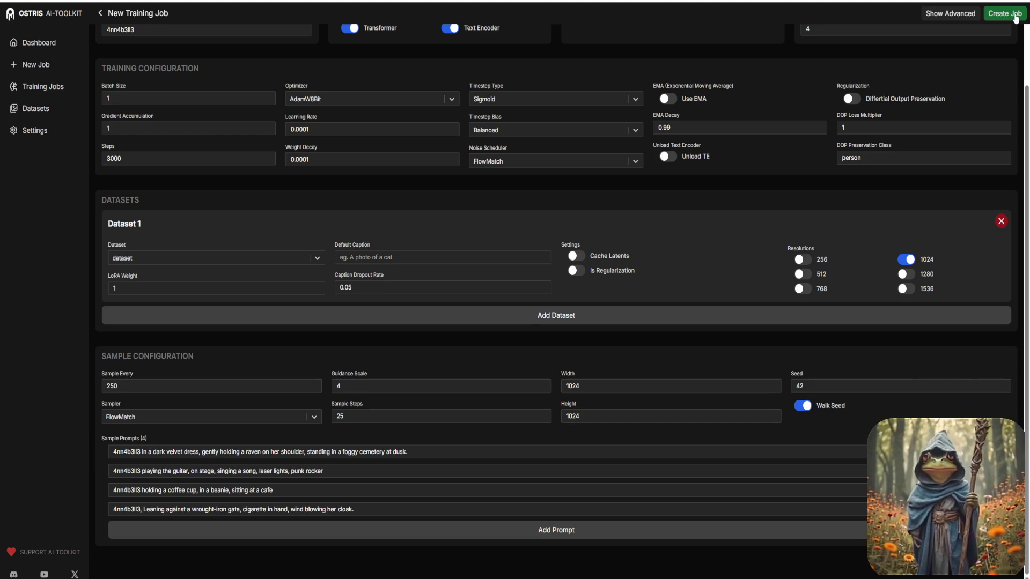
Save the 4nn4b3ll3_lora_v1 training job with Create Job.
{"action": "left_click", "coordinate": [1015, 16]}
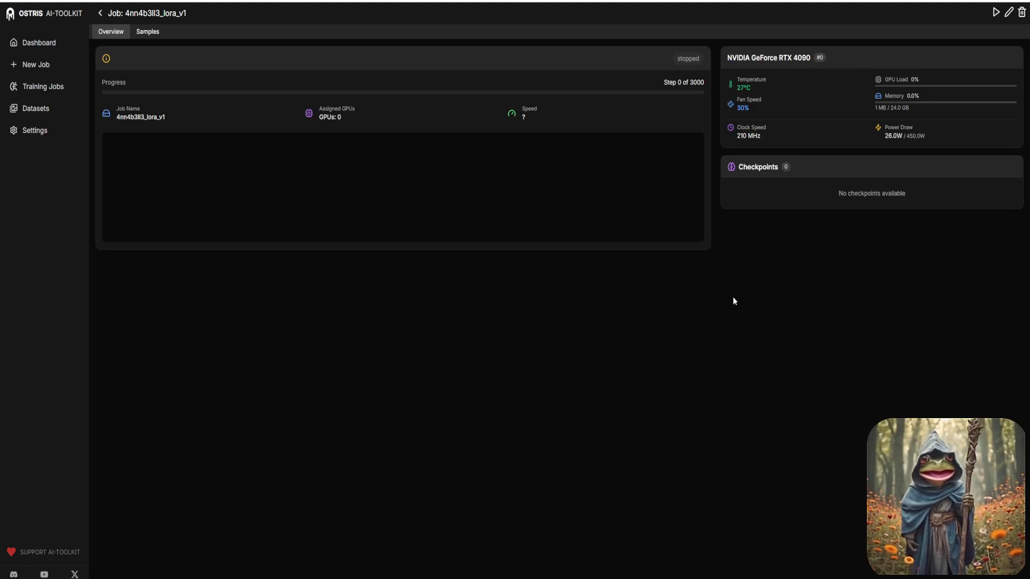
Start the 4nn4b3ll3_lora_v1 training run and let it reach step 3000.
{"action": "left_click", "coordinate": [994, 13]}
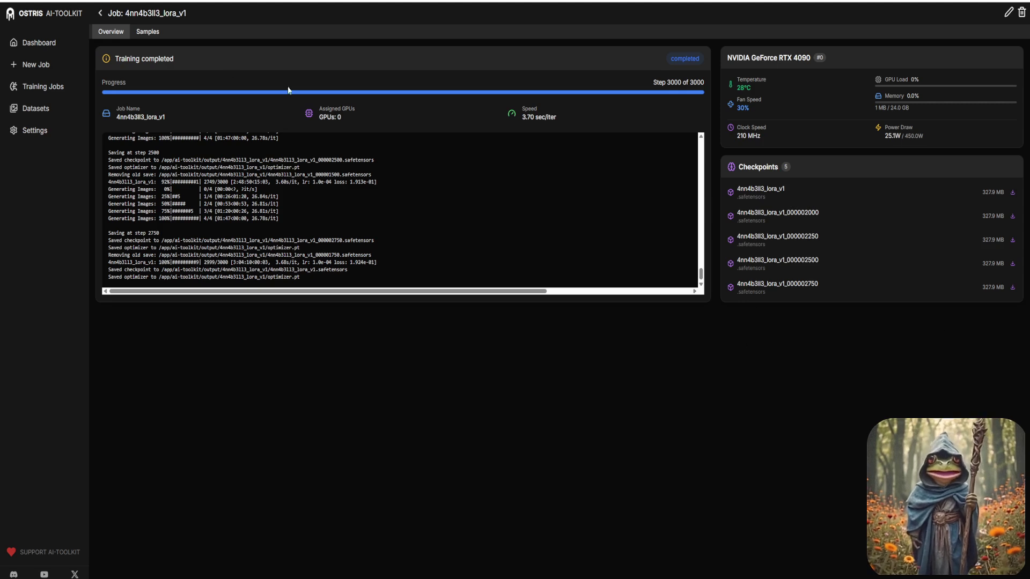
Scroll through the Samples tab images, then open the 4nn4b3ll3_lora_v1 job's edit form.
{"action": "left_click", "coordinate": [162, 33]}
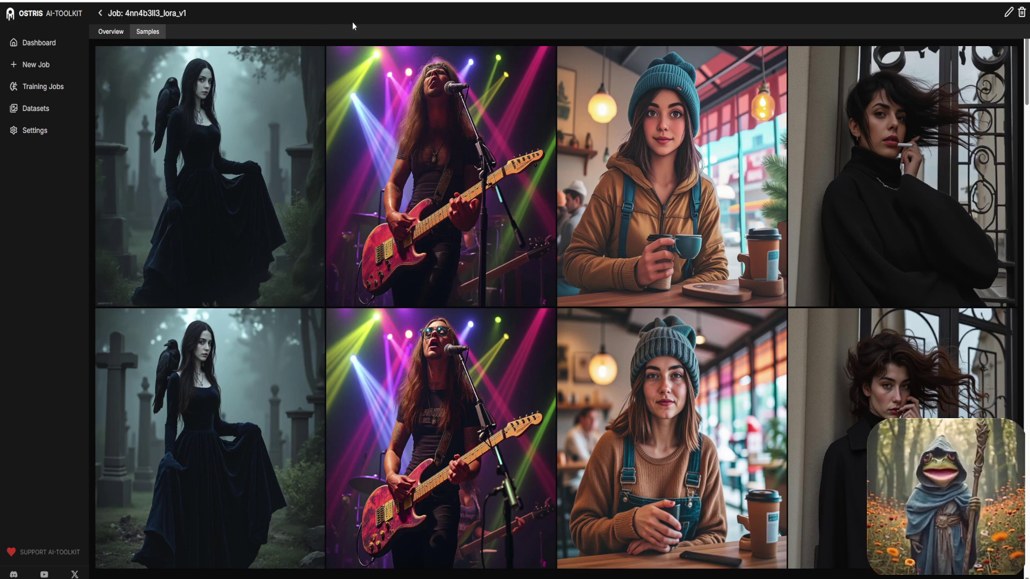
{"action": "scroll", "coordinate": [351, 161], "scroll_direction": "down", "scroll_amount": 5}
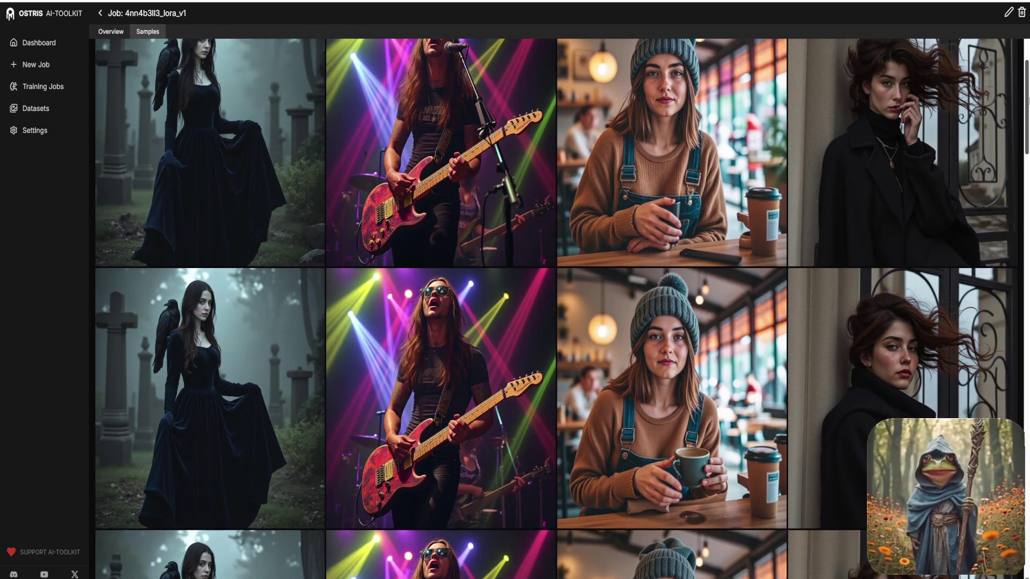
{"action": "scroll", "coordinate": [555, 309], "scroll_direction": "down", "scroll_amount": 4}
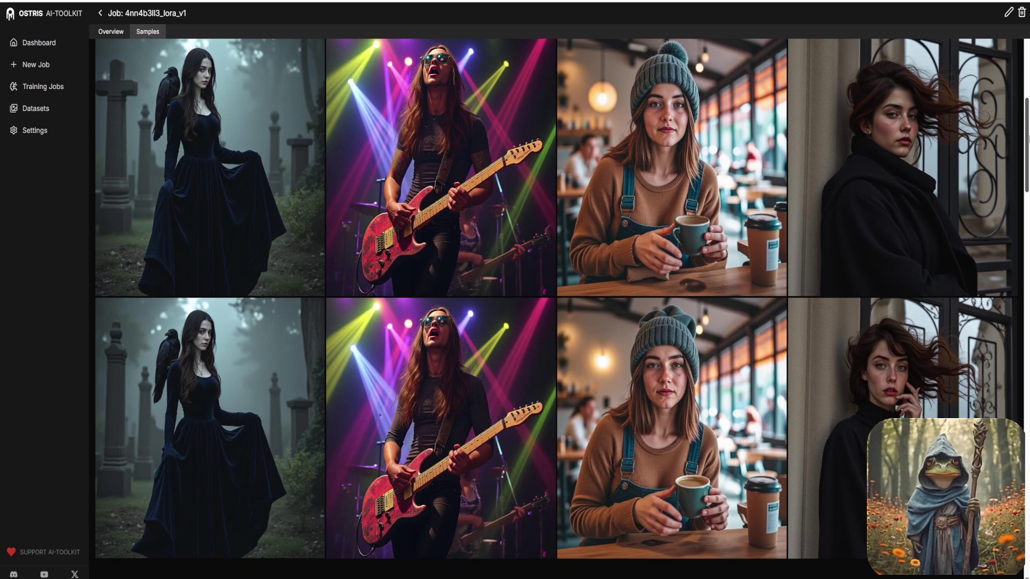
{"action": "left_click_drag", "start_coordinate": [1027, 138], "coordinate": [1027, 526]}
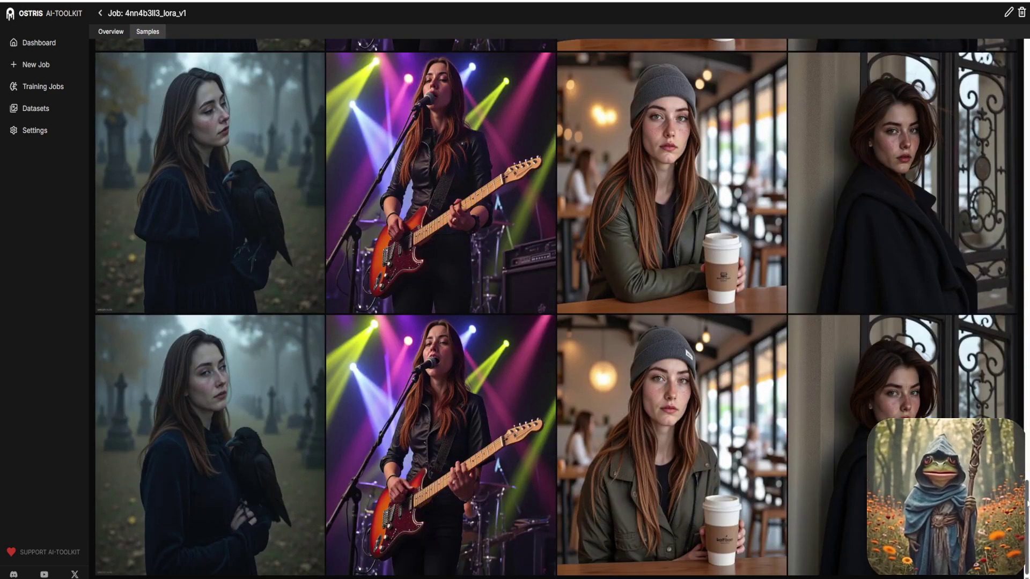
{"action": "left_click", "coordinate": [1007, 15]}
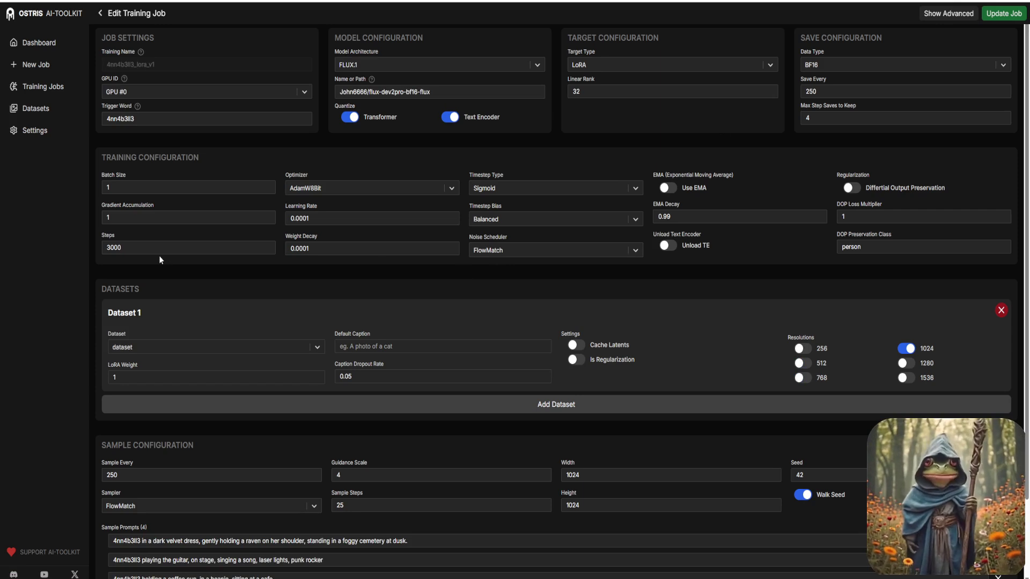
Change the job's training steps to 4000 and save it with Update Job.
{"action": "left_click", "coordinate": [110, 247]}
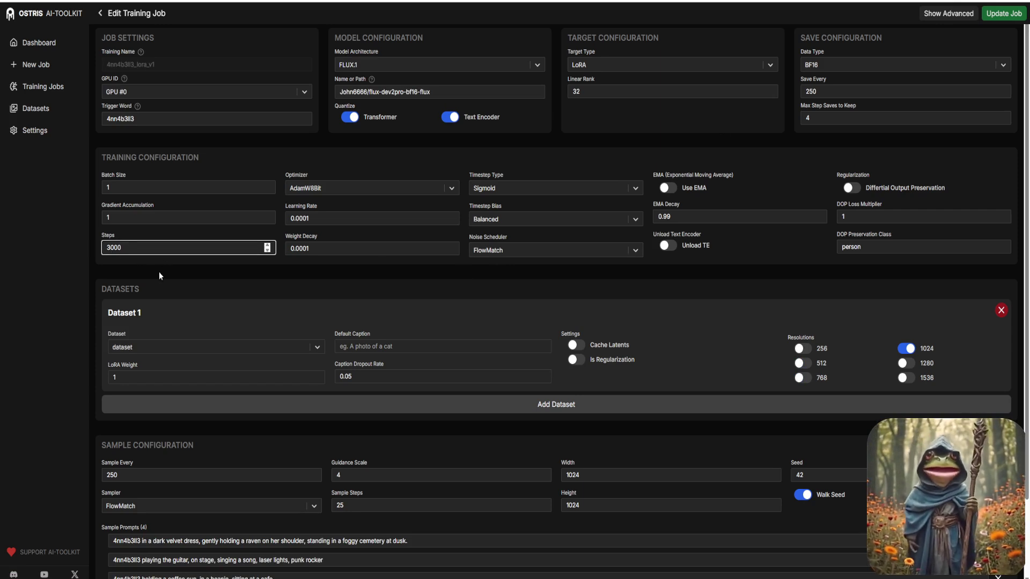
{"action": "key", "text": "ctrl+a"}
{"action": "type", "text": "14"}
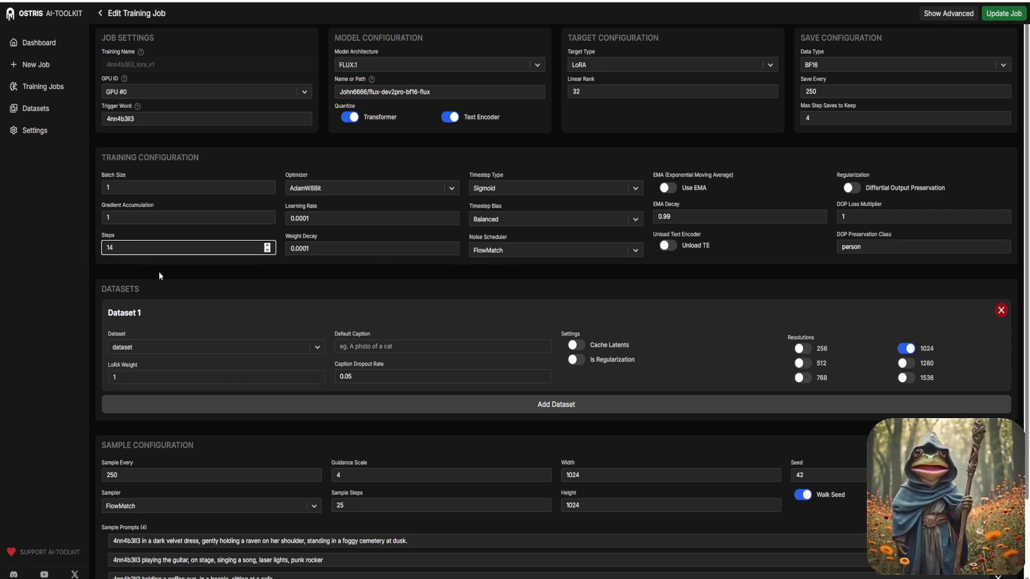
{"action": "key", "text": "ctrl+a"}
{"action": "type", "text": "4000"}
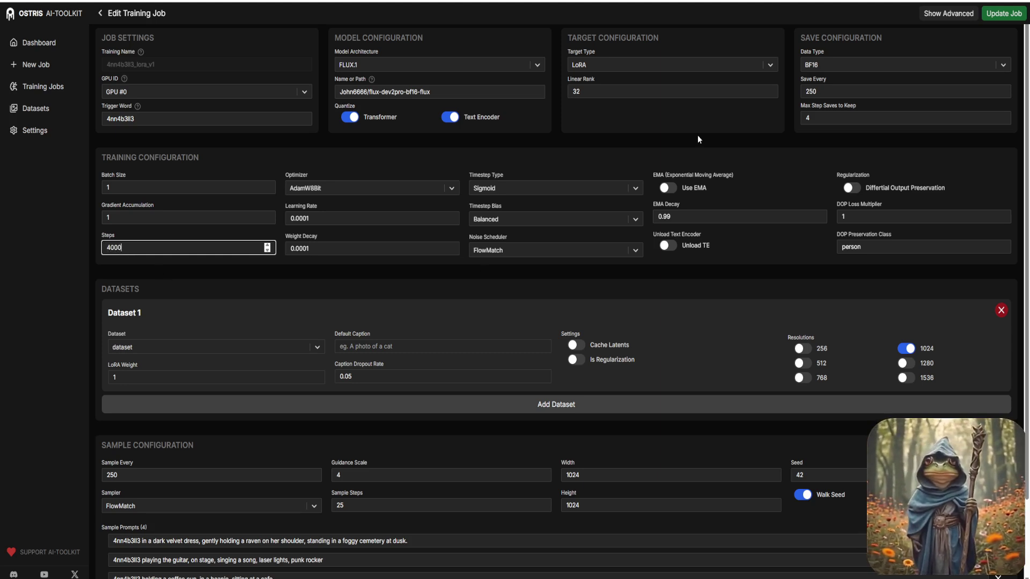
{"action": "left_click", "coordinate": [996, 16]}
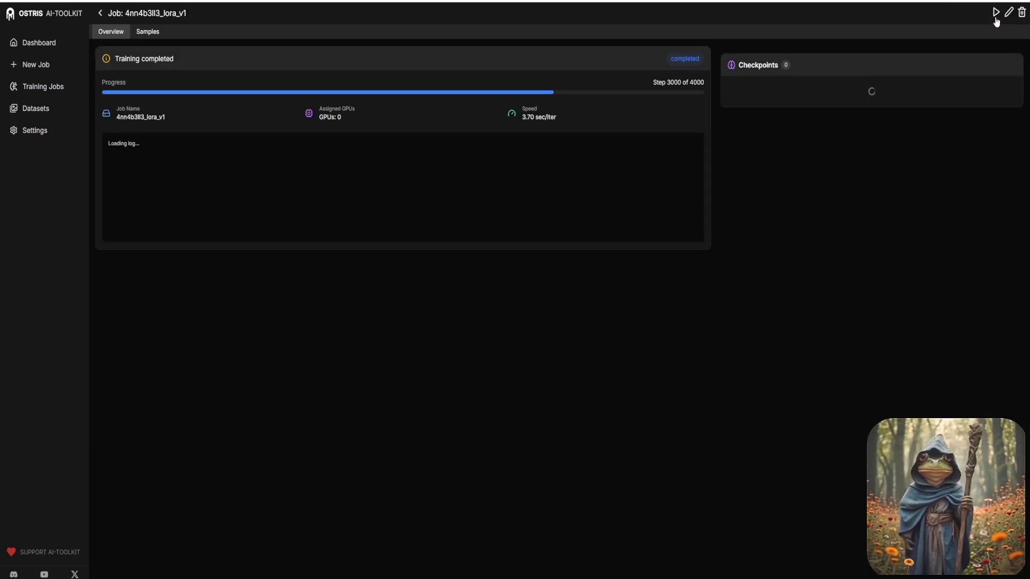
Review the Samples grid, enlarging the step 3000 café sample before scrolling through the rest.
{"action": "left_click", "coordinate": [147, 32]}
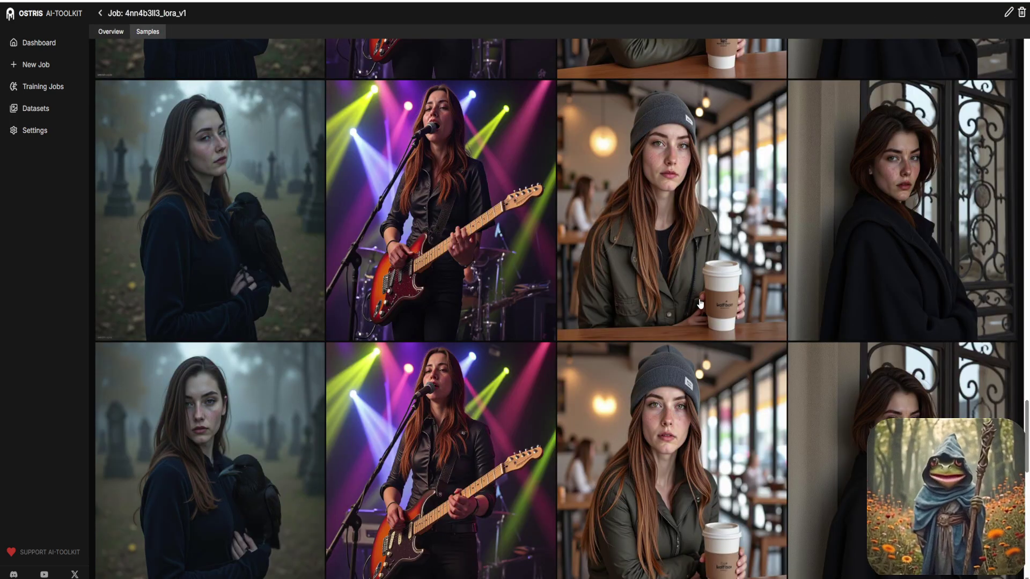
{"action": "left_click", "coordinate": [699, 302]}
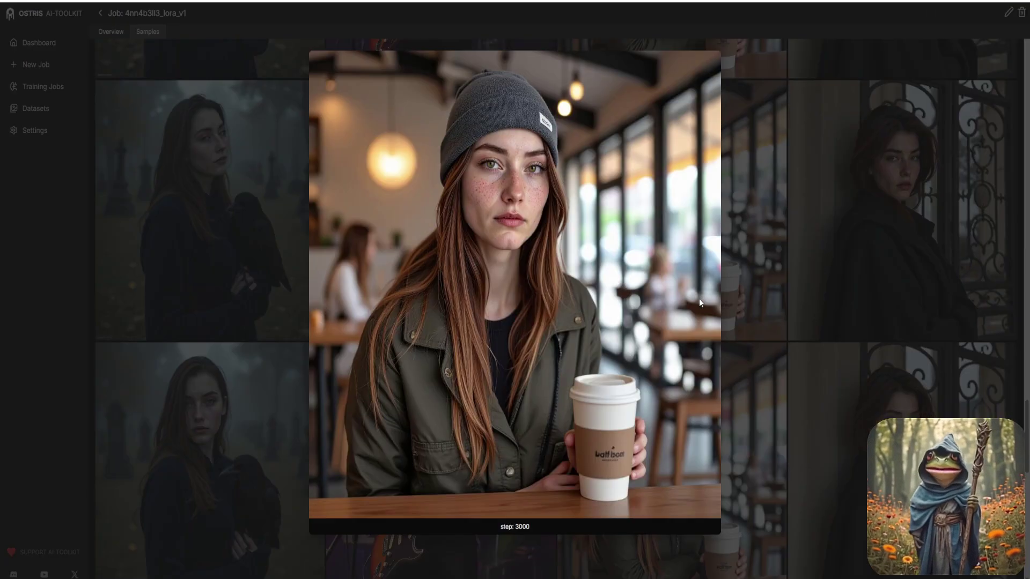
{"action": "left_click", "coordinate": [533, 548]}
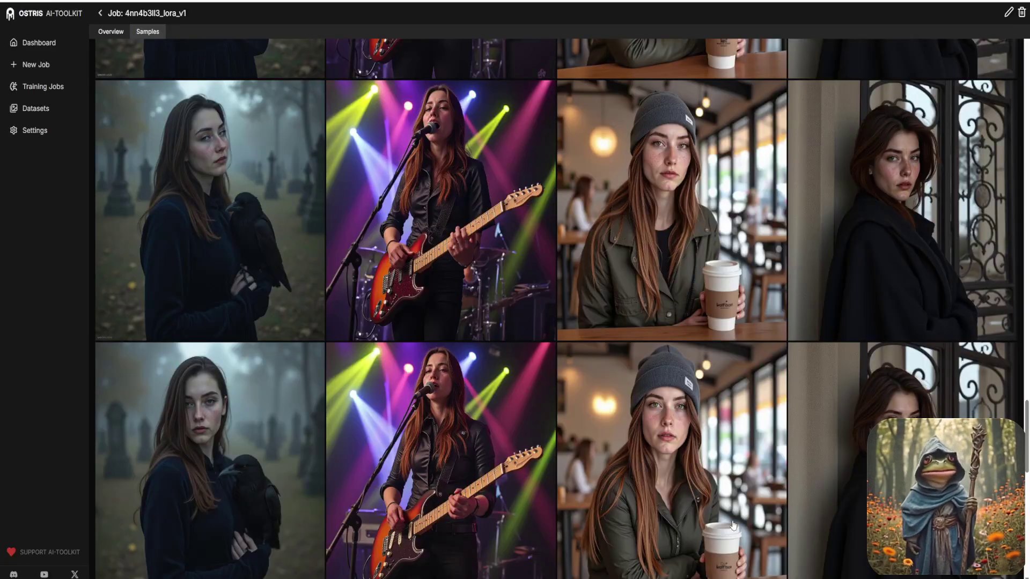
{"action": "scroll", "coordinate": [533, 548], "scroll_direction": "down", "scroll_amount": 3}
{"action": "scroll", "coordinate": [556, 309], "scroll_direction": "down", "scroll_amount": 3}
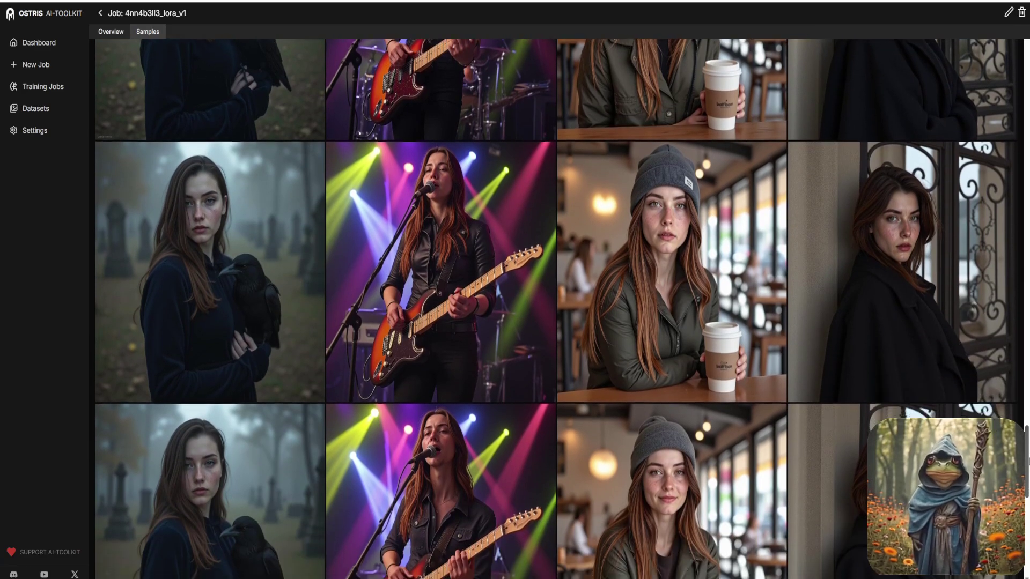
{"action": "scroll", "coordinate": [556, 309], "scroll_direction": "down", "scroll_amount": 3}
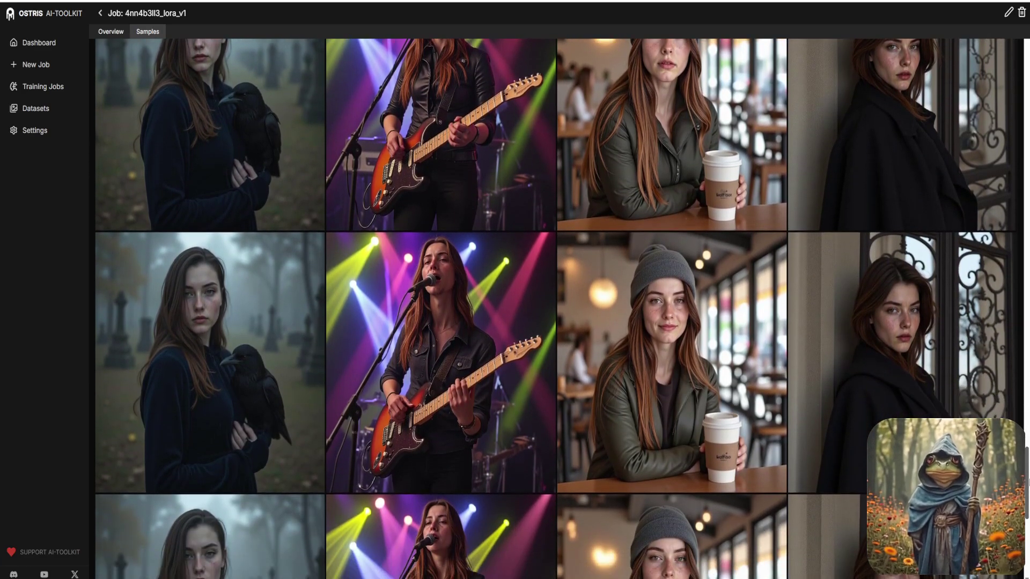
{"action": "scroll", "coordinate": [556, 309], "scroll_direction": "down", "scroll_amount": 3}
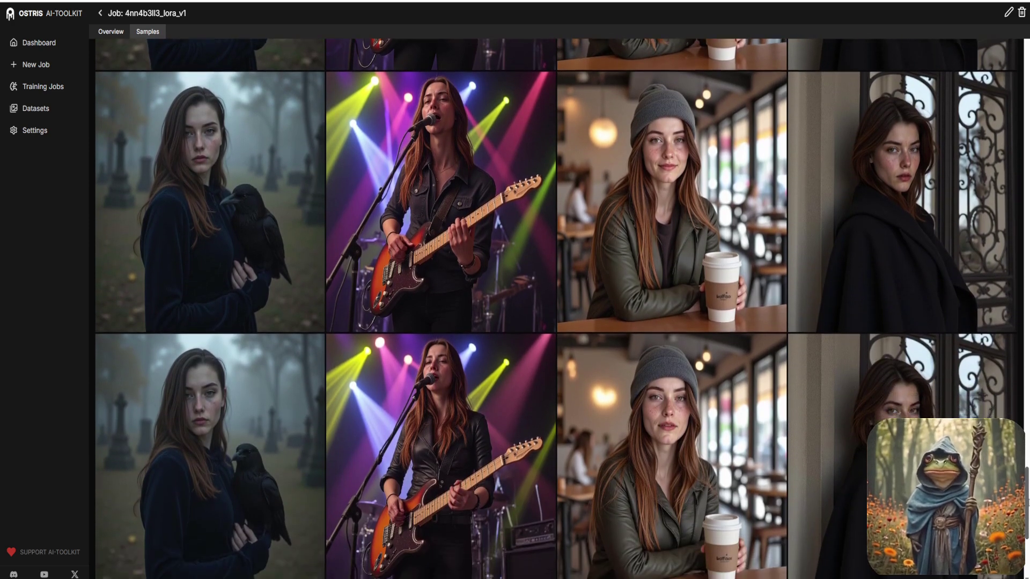
{"action": "left_click_drag", "start_coordinate": [1026, 502], "coordinate": [1026, 541]}
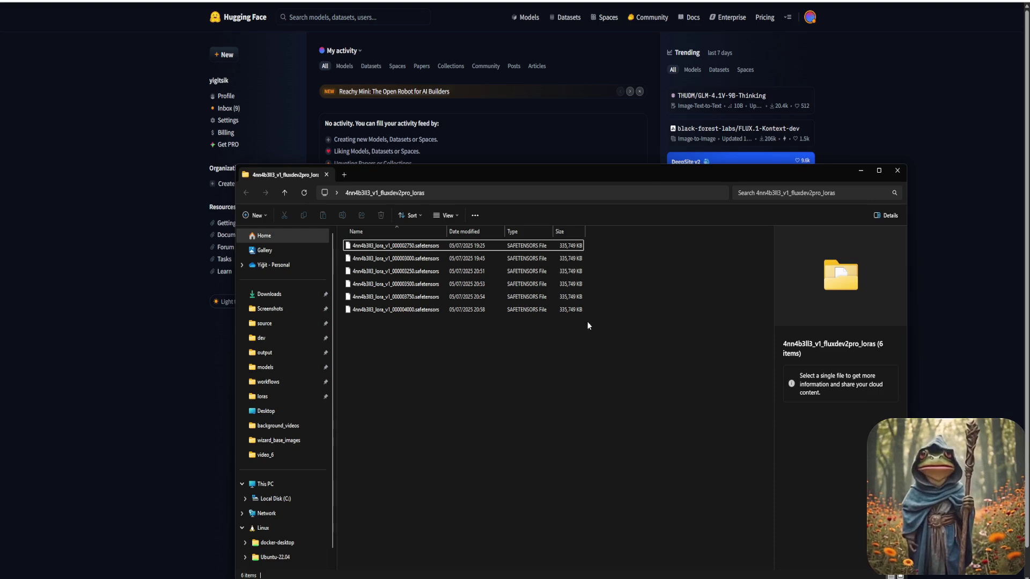
Create a Private Hugging Face model repository named 4nn4b3ll3_dev2pro_loras_v1 via New Model.
{"action": "left_click", "coordinate": [655, 156]}
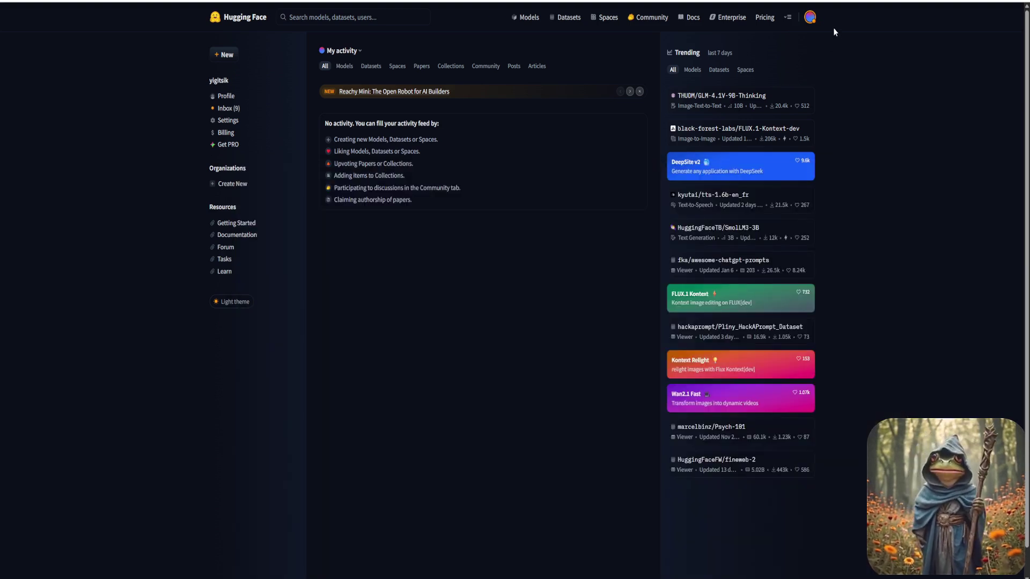
{"action": "left_click", "coordinate": [811, 18]}
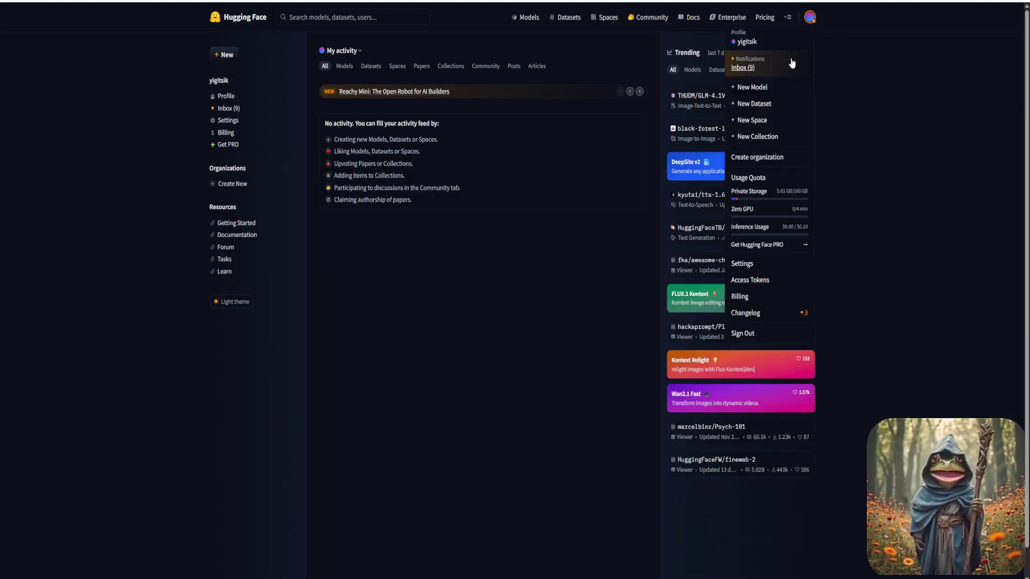
{"action": "left_click", "coordinate": [759, 91]}
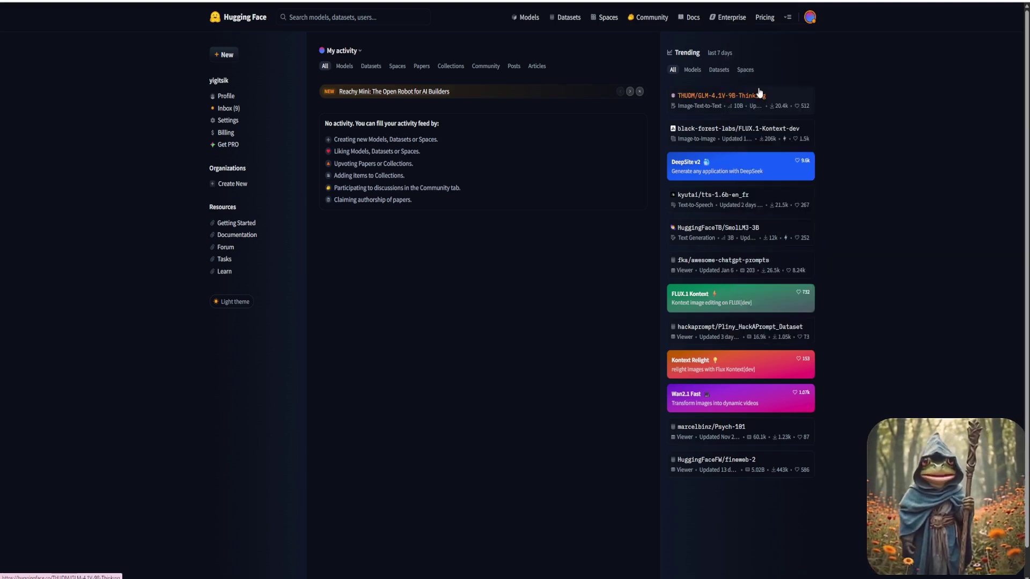
{"action": "left_click", "coordinate": [599, 156]}
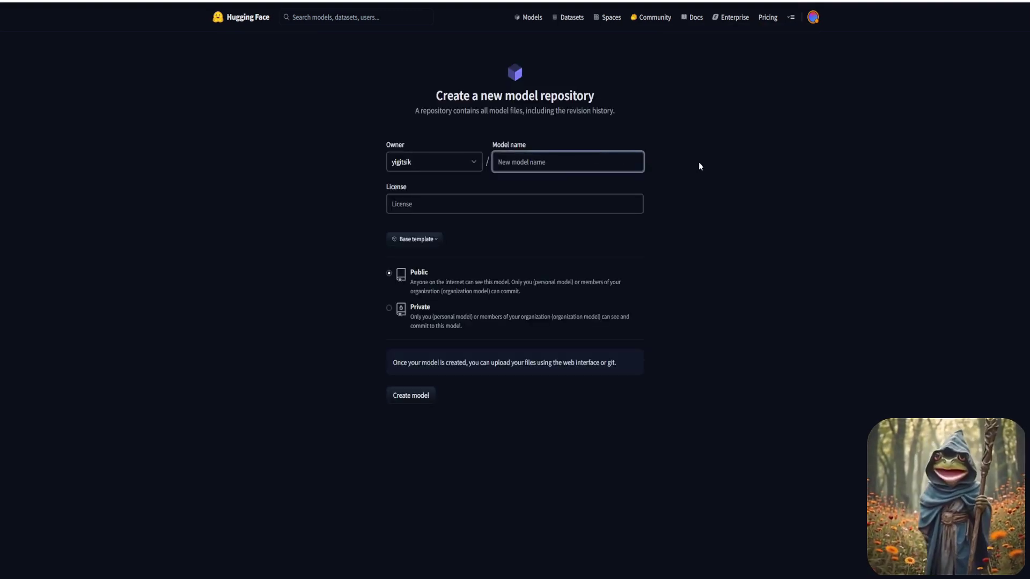
{"action": "type", "text": "4nn4b3ll3_dev2pro_loras_v1"}
{"action": "left_click", "coordinate": [396, 312]}
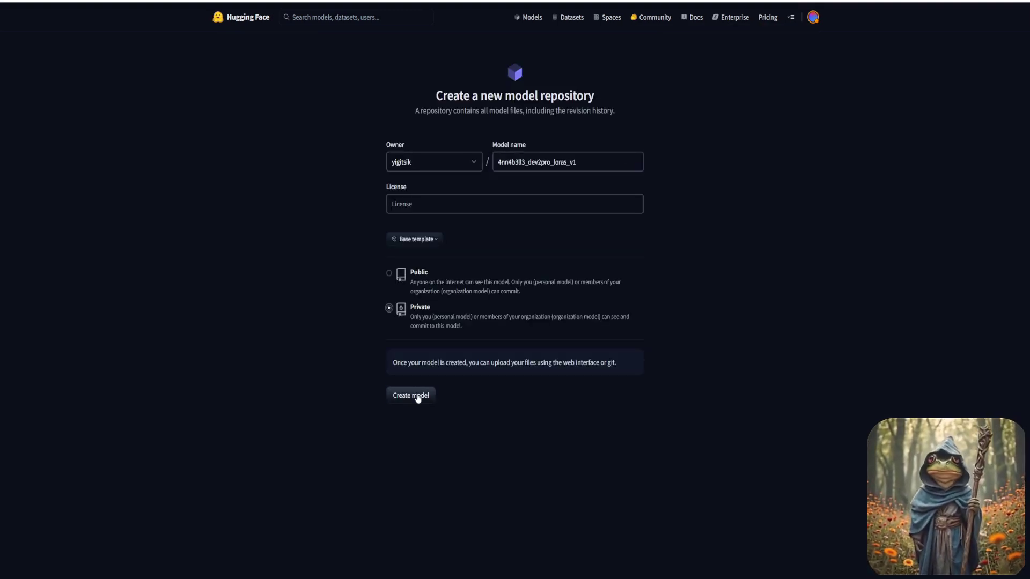
{"action": "left_click", "coordinate": [416, 395]}
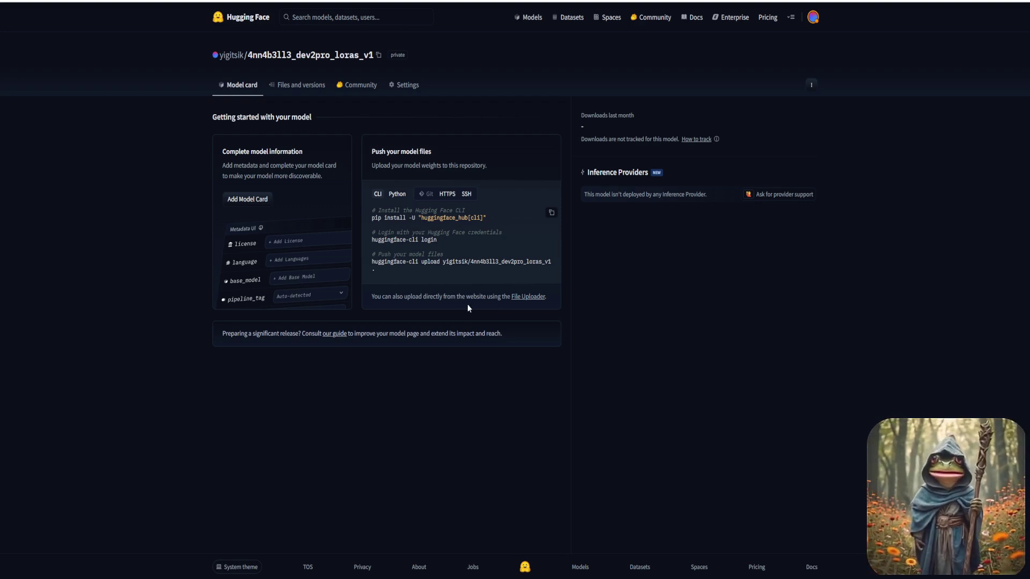
Drag all six LoRA .safetensors checkpoints into the File Uploader and commit them to main.
{"action": "left_click", "coordinate": [530, 298]}
{"action": "left_click", "coordinate": [450, 180]}
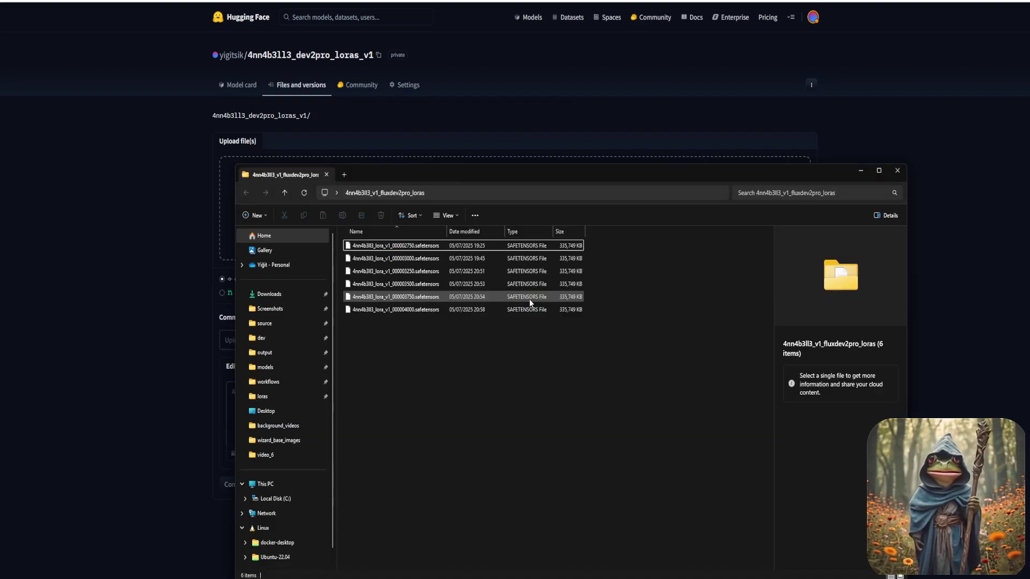
{"action": "left_click_drag", "start_coordinate": [450, 181], "coordinate": [789, 202]}
{"action": "left_click", "coordinate": [721, 331]}
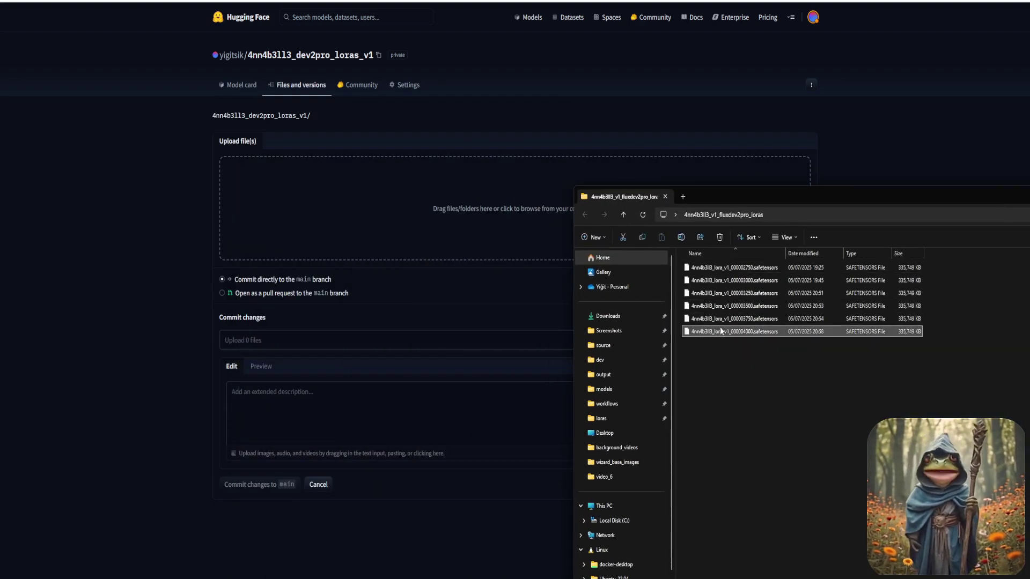
{"action": "left_click", "coordinate": [722, 268], "text": "shift"}
{"action": "left_click_drag", "start_coordinate": [722, 271], "coordinate": [497, 236]}
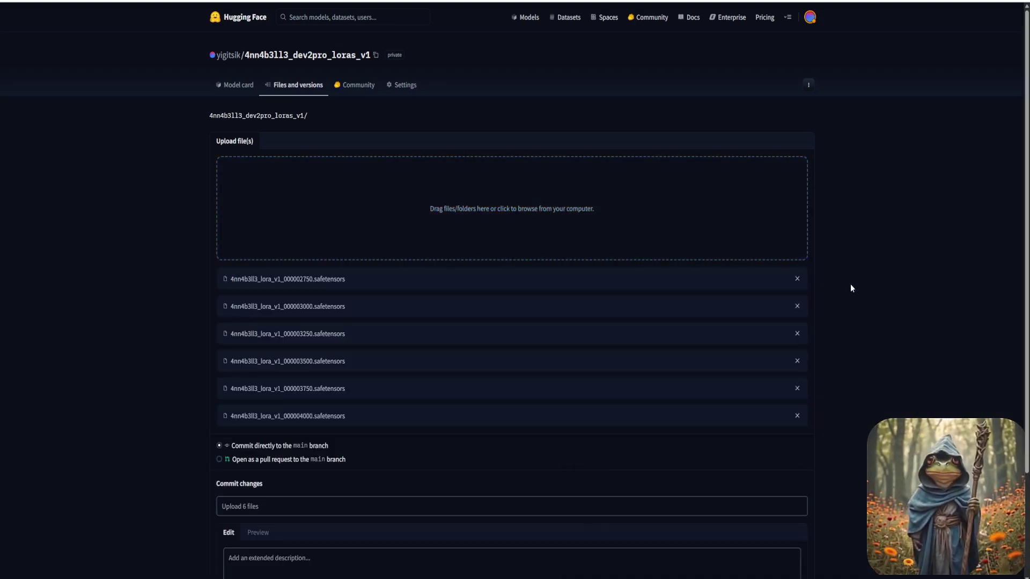
{"action": "scroll", "coordinate": [836, 300], "scroll_direction": "down", "scroll_amount": 3}
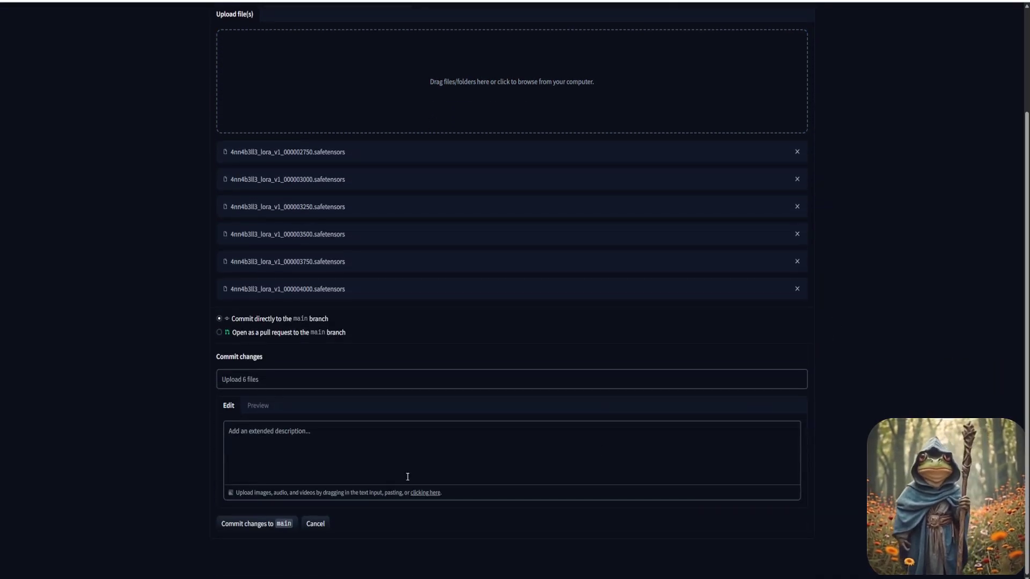
{"action": "left_click", "coordinate": [279, 523]}
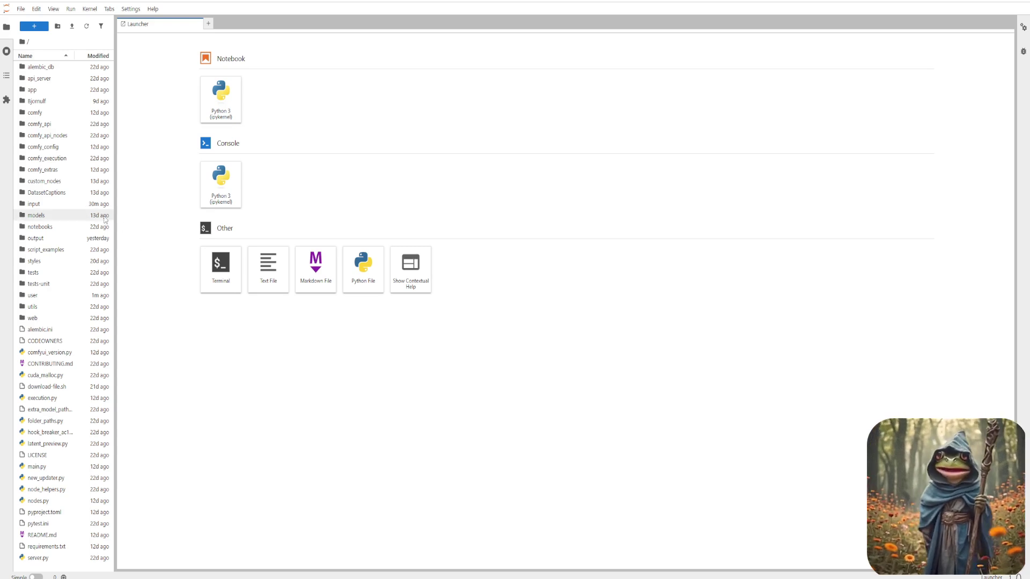
Drop download_models.sh from Explorer into models/loras and open the script for editing.
{"action": "left_click", "coordinate": [106, 219]}
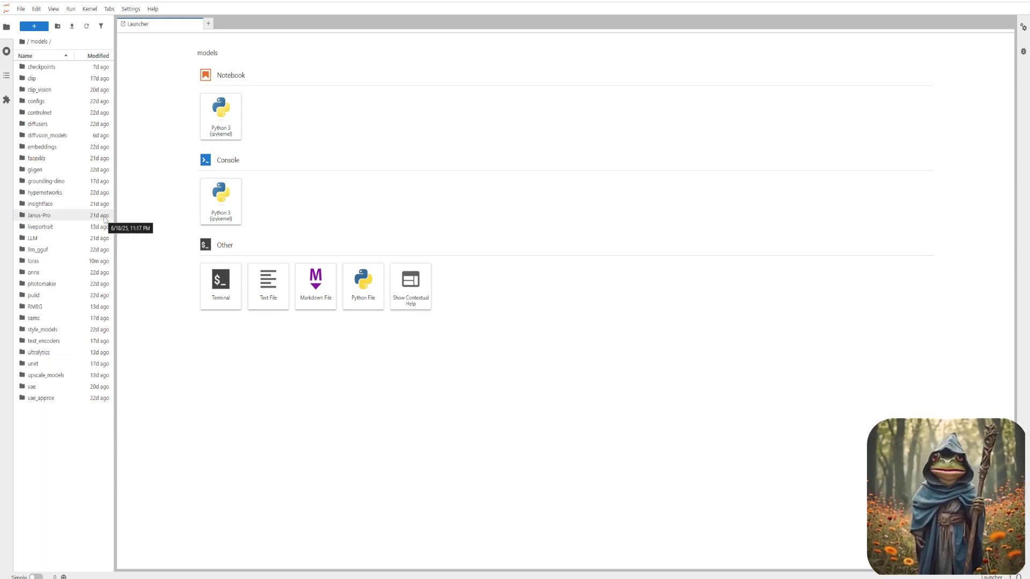
{"action": "double_click", "coordinate": [105, 219]}
{"action": "double_click", "coordinate": [84, 263]}
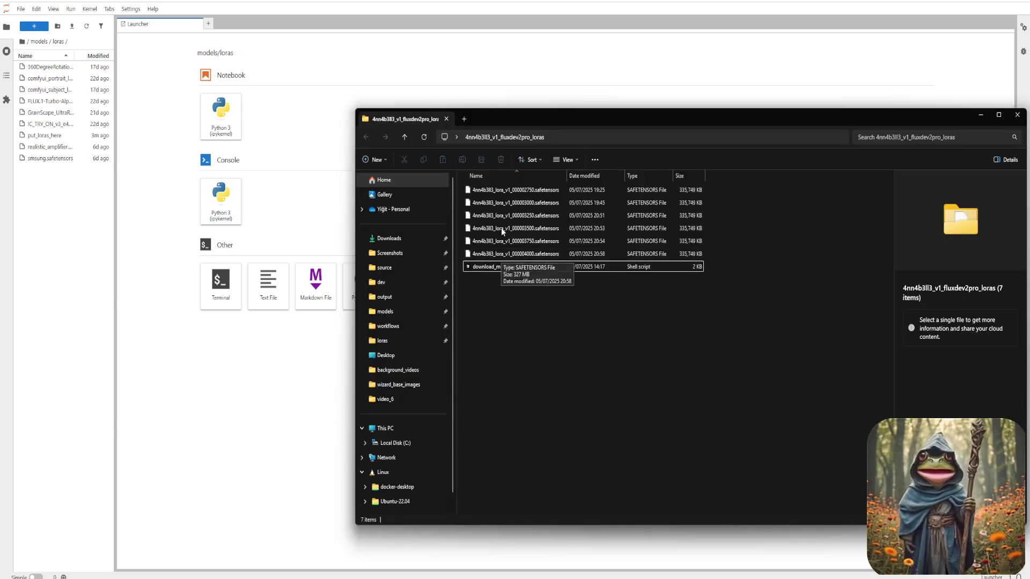
{"action": "left_click_drag", "start_coordinate": [505, 196], "coordinate": [83, 264]}
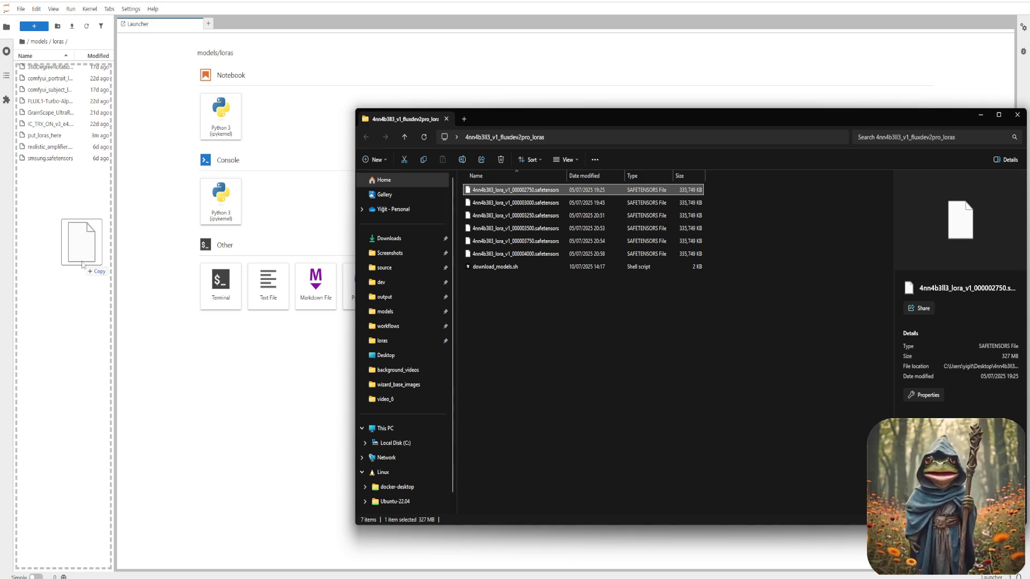
{"action": "left_click_drag", "start_coordinate": [83, 264], "coordinate": [507, 245]}
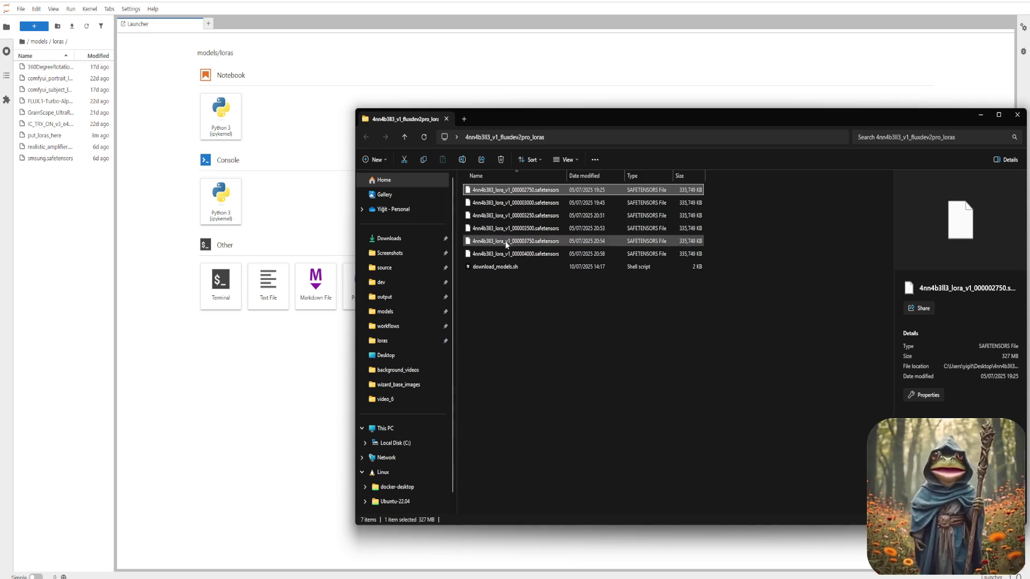
{"action": "left_click", "coordinate": [511, 285]}
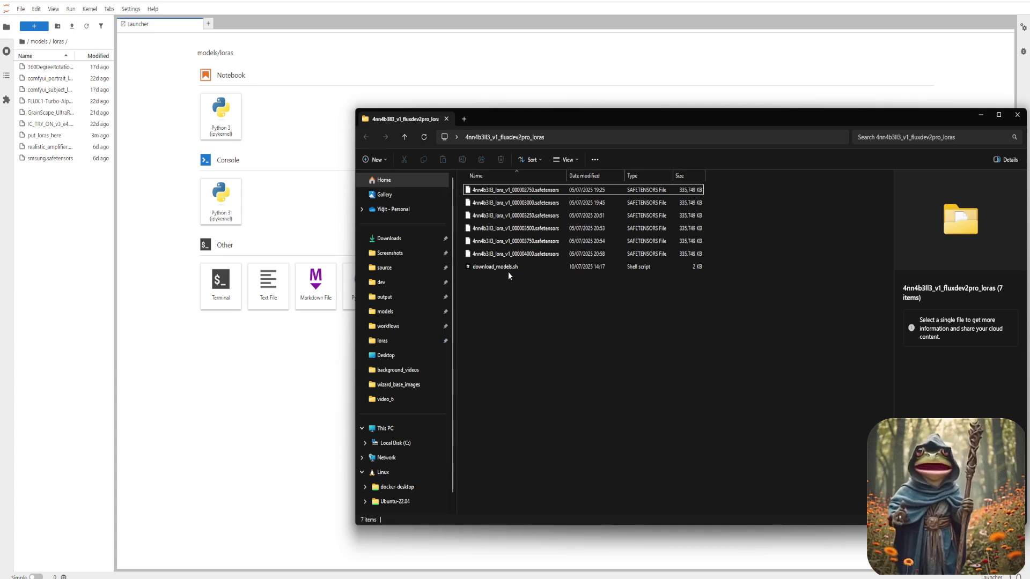
{"action": "left_click_drag", "start_coordinate": [507, 269], "coordinate": [84, 338]}
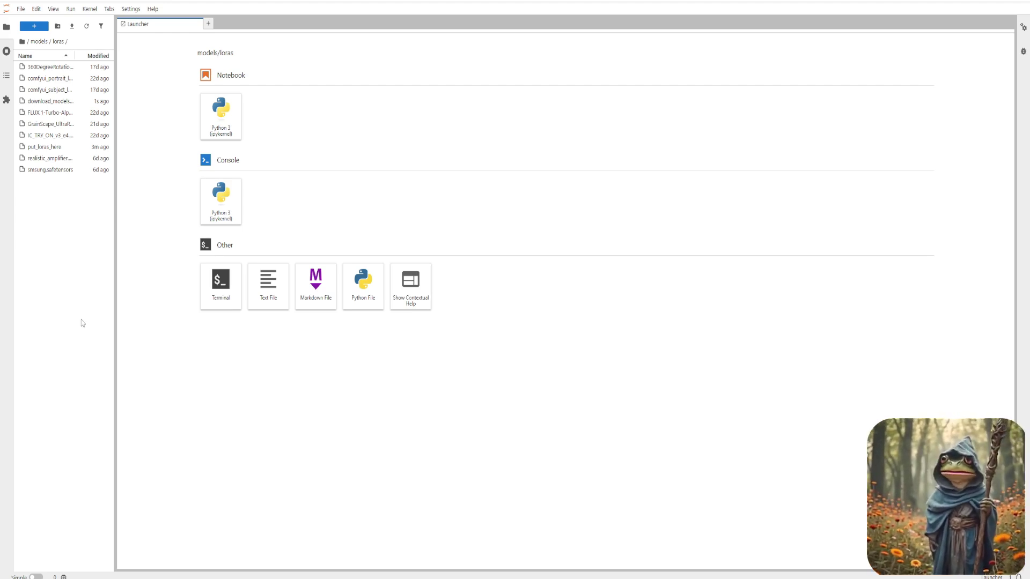
{"action": "double_click", "coordinate": [69, 101]}
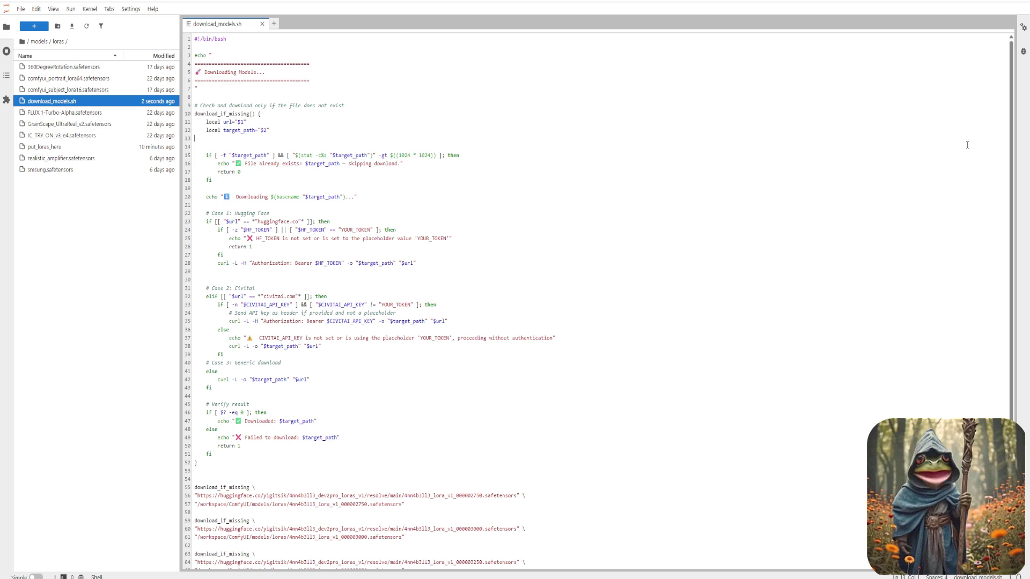
Copy the last LoRA checkpoint's download link from the Hugging Face repository's file page.
{"action": "scroll", "coordinate": [1012, 148], "scroll_direction": "down", "scroll_amount": 3}
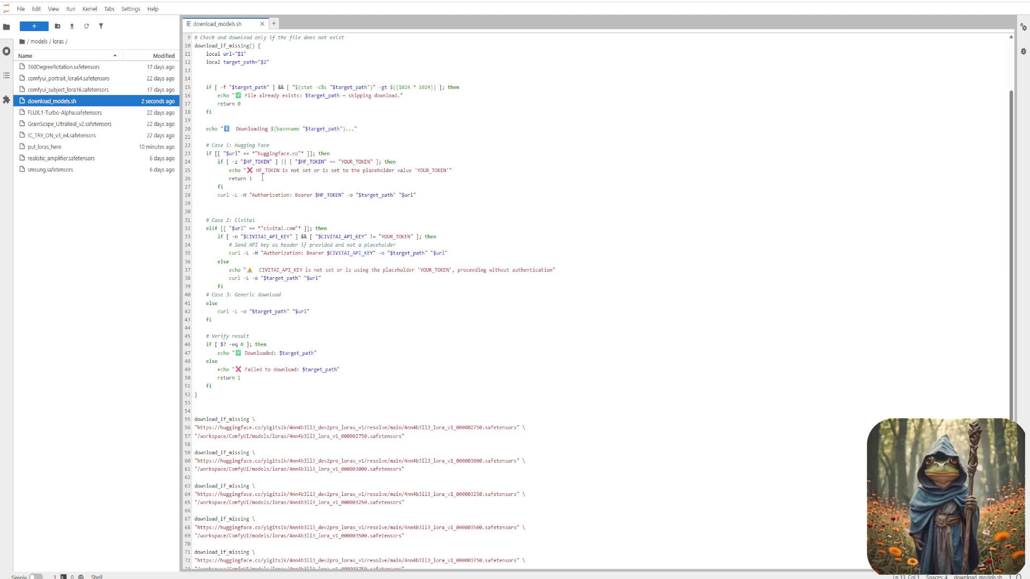
{"action": "scroll", "coordinate": [263, 177], "scroll_direction": "down", "scroll_amount": 4}
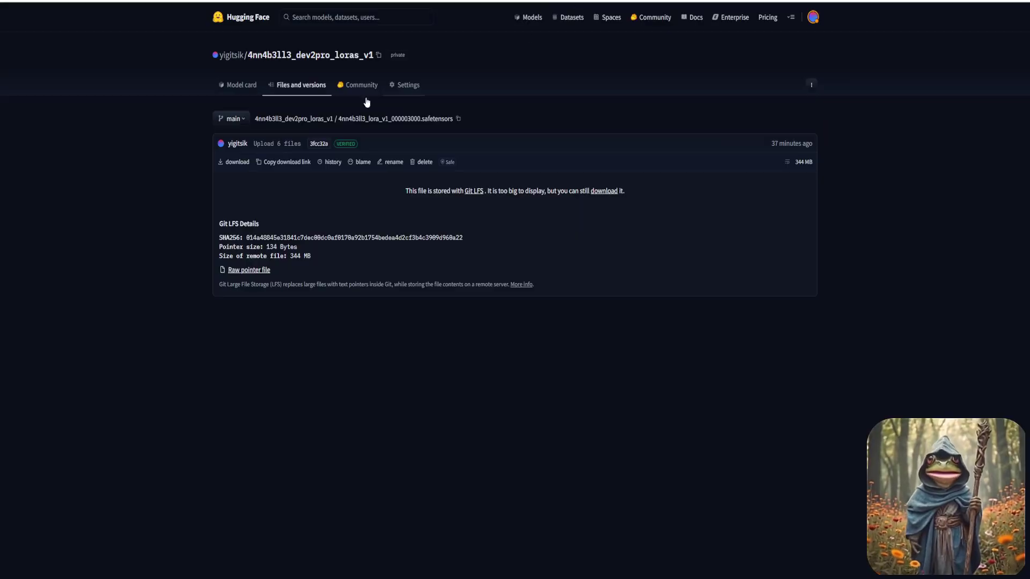
{"action": "left_click", "coordinate": [295, 120]}
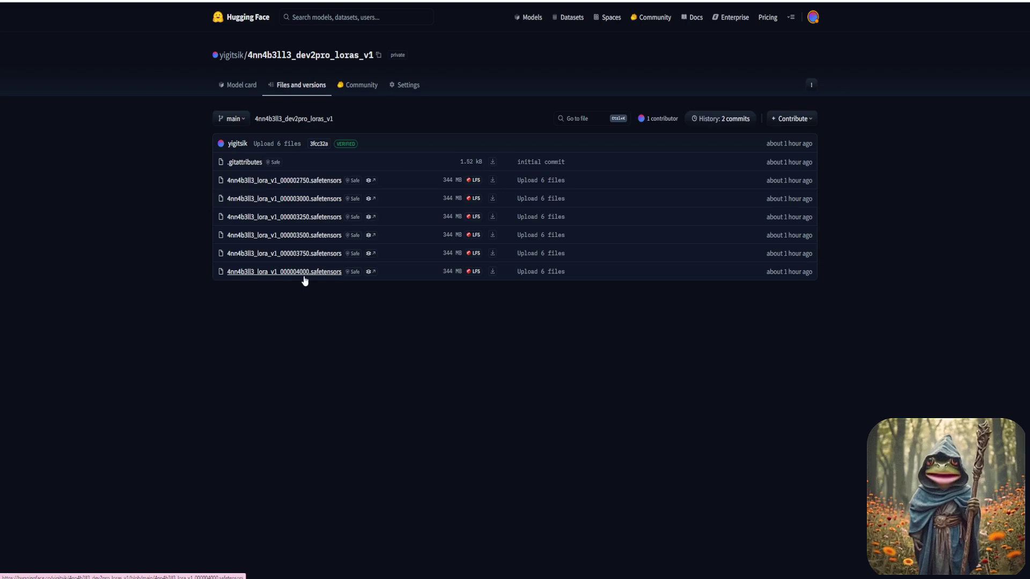
{"action": "left_click", "coordinate": [304, 275]}
{"action": "left_click", "coordinate": [293, 164]}
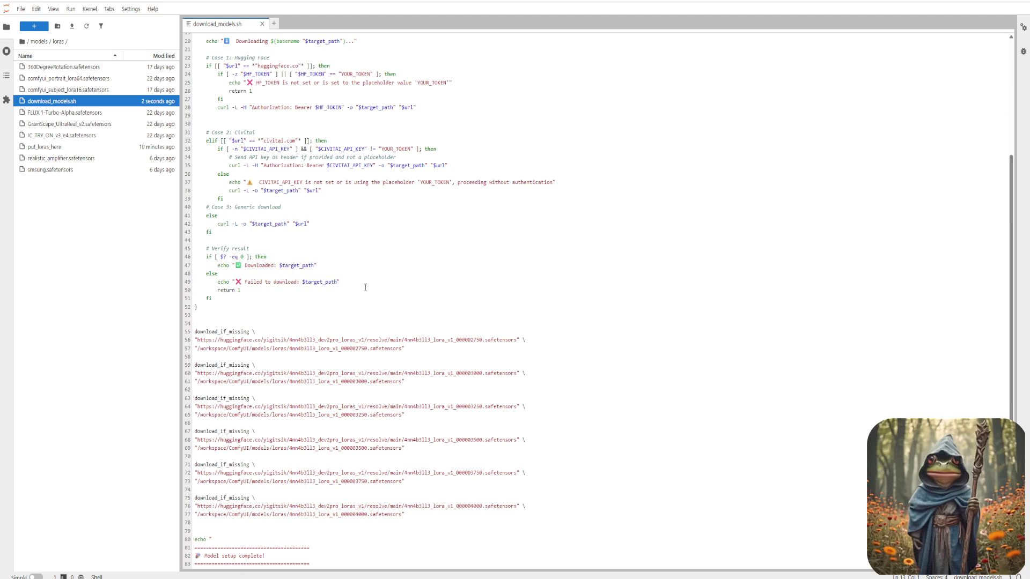
Open a new terminal, start bash, and run bash download_models.sh.
{"action": "left_click", "coordinate": [273, 23]}
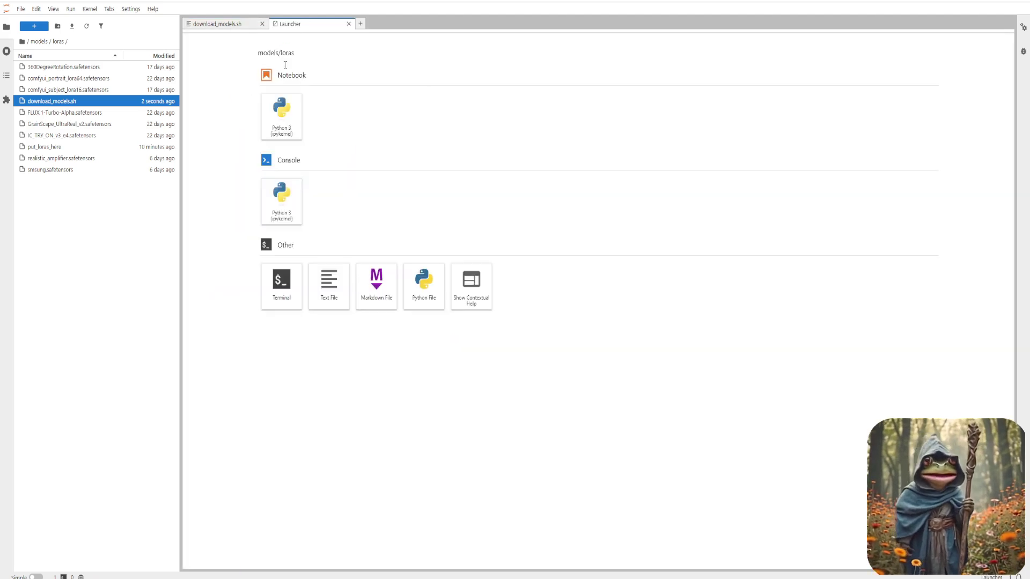
{"action": "left_click", "coordinate": [280, 286]}
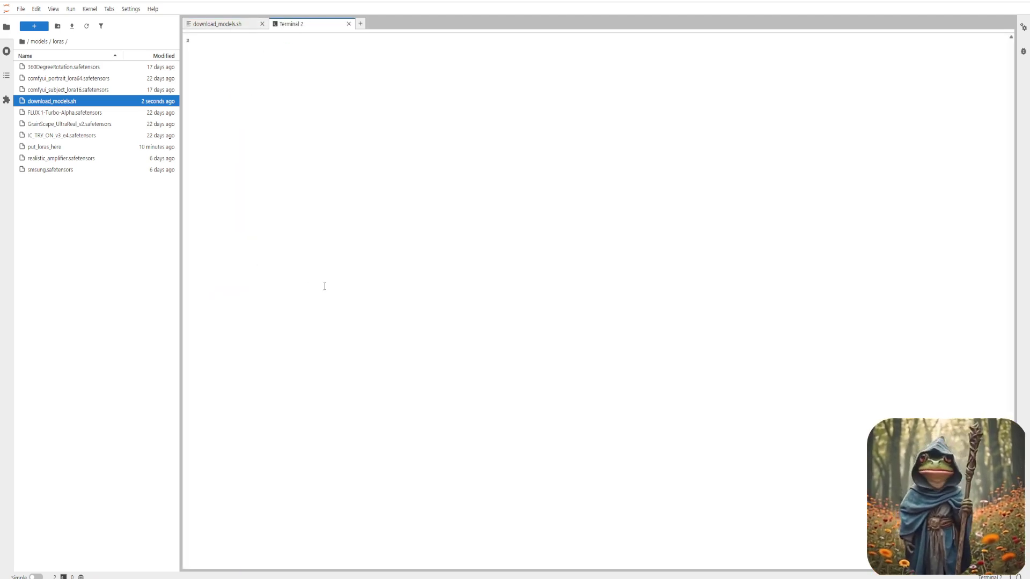
{"action": "type", "text": "bash"}
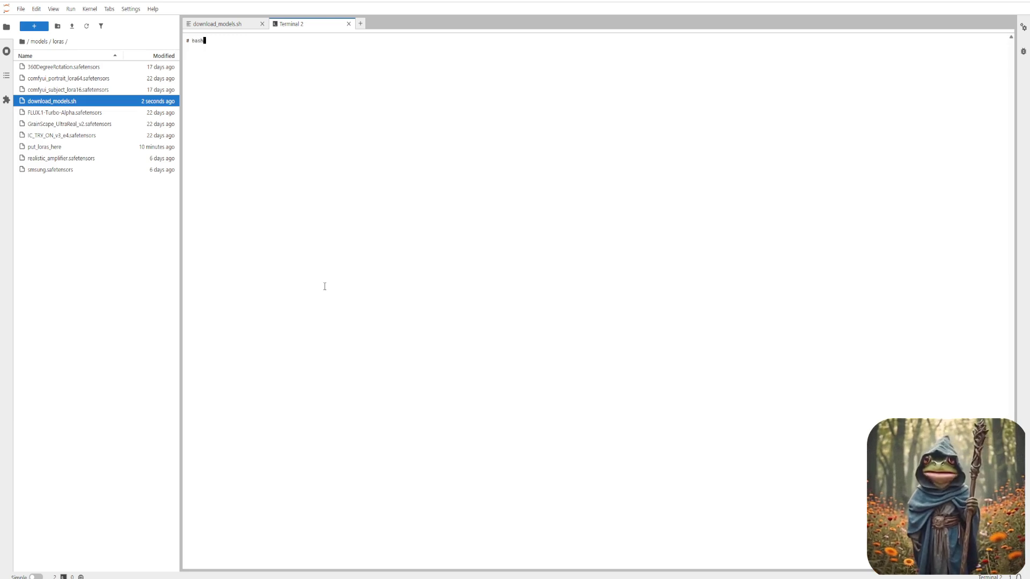
{"action": "key", "text": "Return"}
{"action": "type", "text": "bash download_models.sh"}
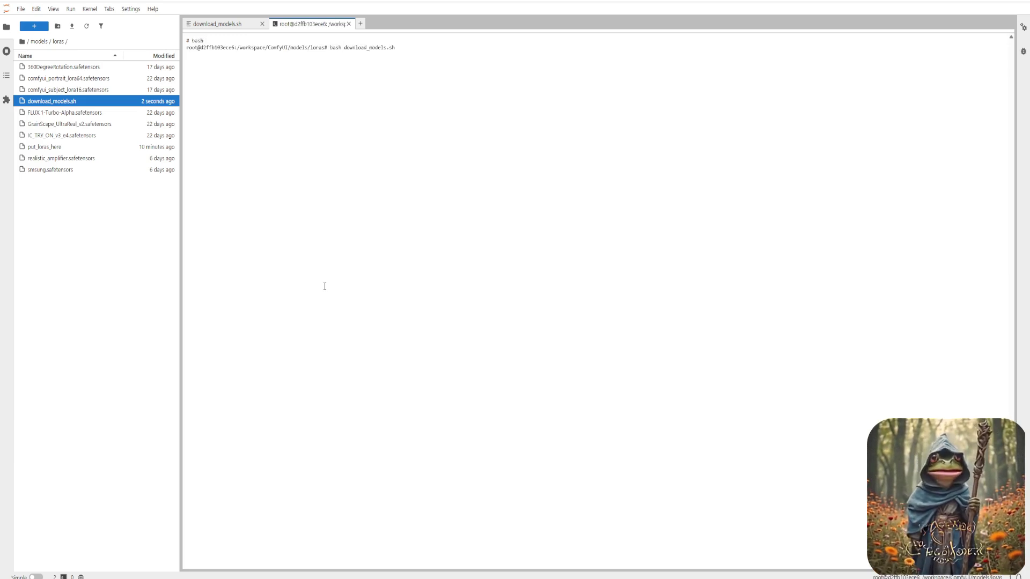
{"action": "key", "text": "Return"}
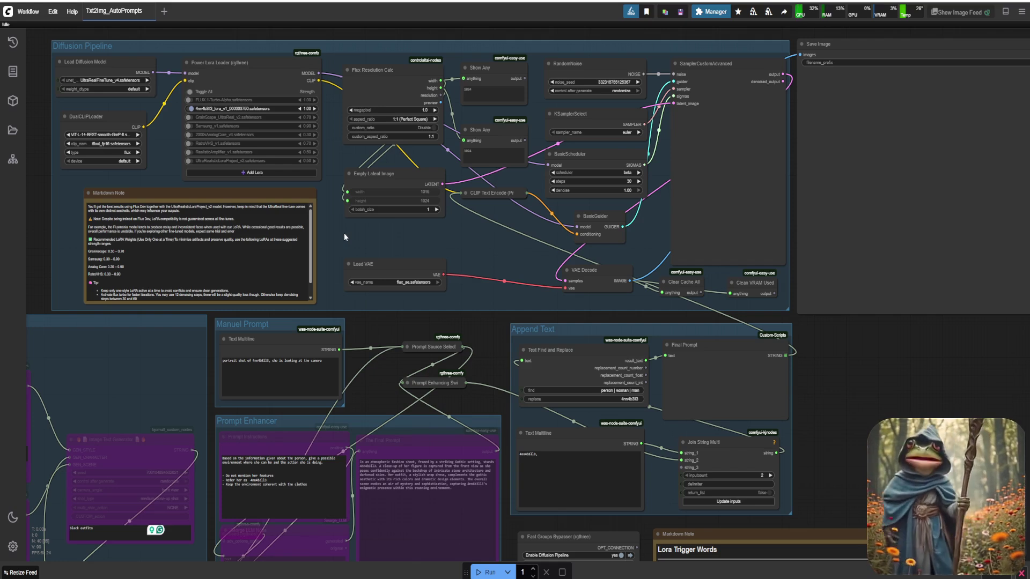
Select 4nn4b3ll3_lora_v1_000003750 in Power Lora Loader and run the workflow.
{"action": "left_click", "coordinate": [251, 109]}
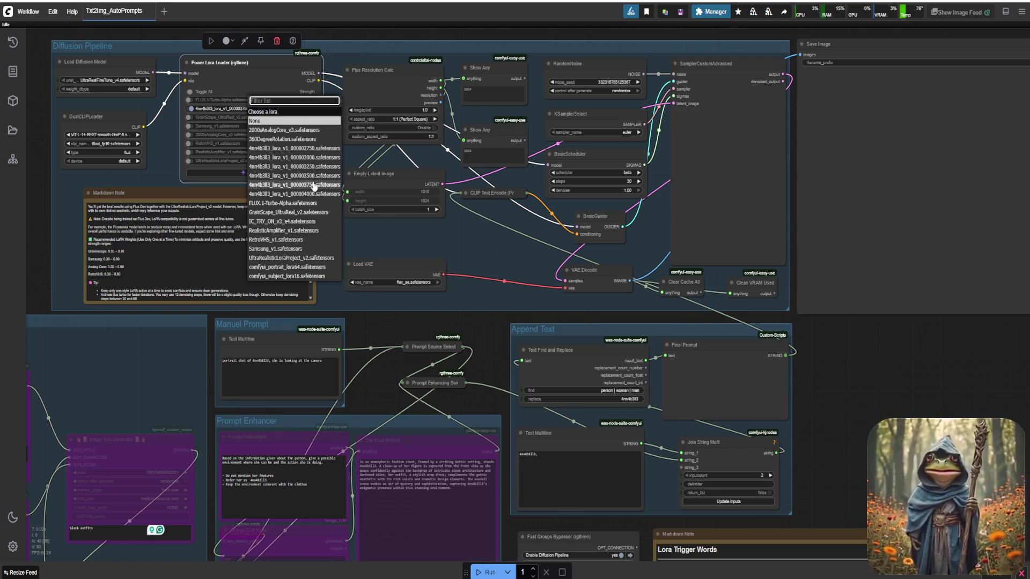
{"action": "left_click", "coordinate": [314, 184]}
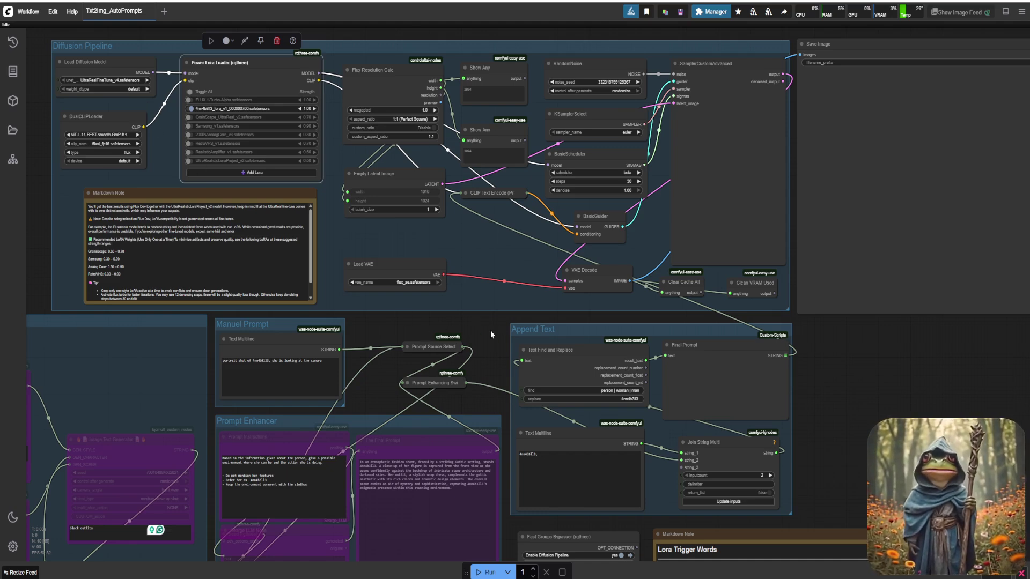
{"action": "left_click_drag", "start_coordinate": [490, 330], "coordinate": [271, 339]}
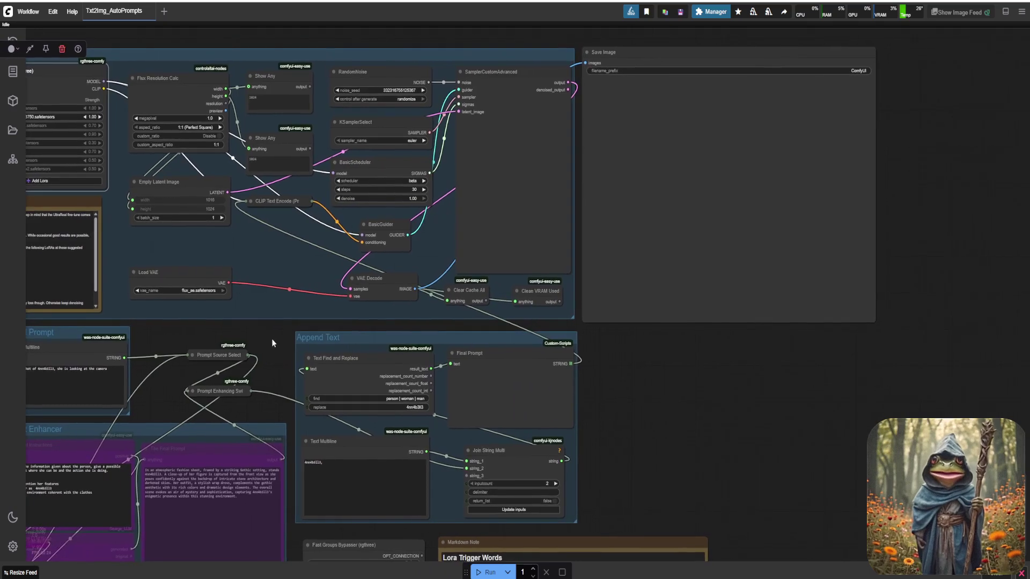
{"action": "left_click", "coordinate": [484, 573]}
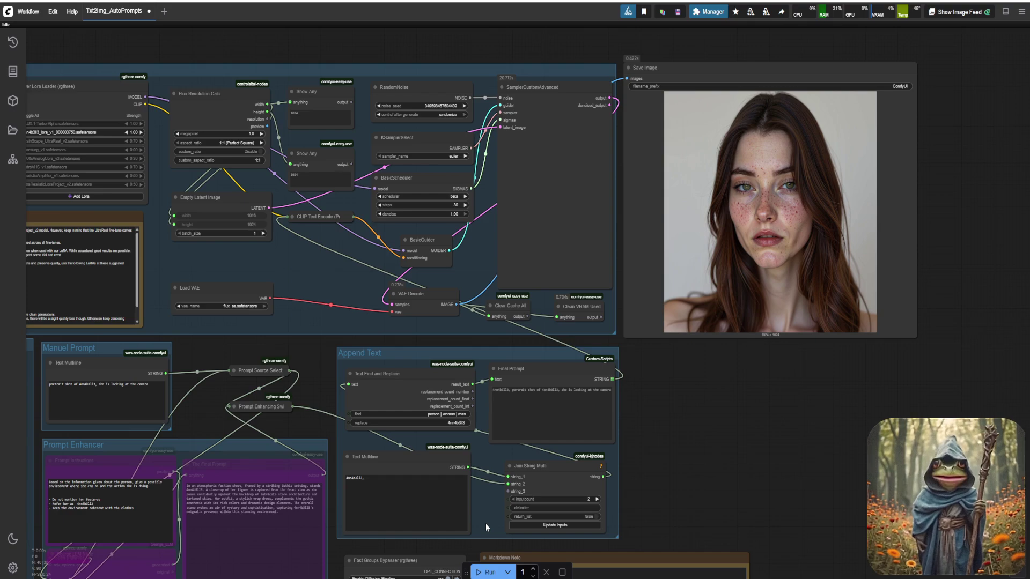
Set Enable Text Generator and Enable Prompt Enhancer to yes in Fast Groups Bypasser.
{"action": "scroll", "coordinate": [487, 521], "scroll_direction": "down", "scroll_amount": 5}
{"action": "scroll", "coordinate": [487, 521], "scroll_direction": "left", "scroll_amount": 5}
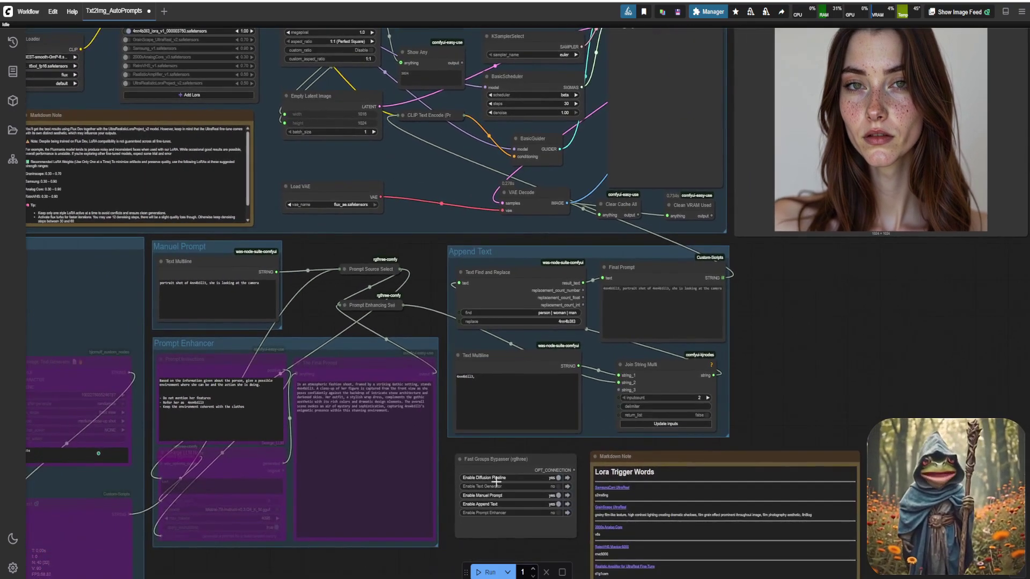
{"action": "scroll", "coordinate": [474, 479], "scroll_direction": "down", "scroll_amount": 5}
{"action": "scroll", "coordinate": [474, 479], "scroll_direction": "left", "scroll_amount": 5}
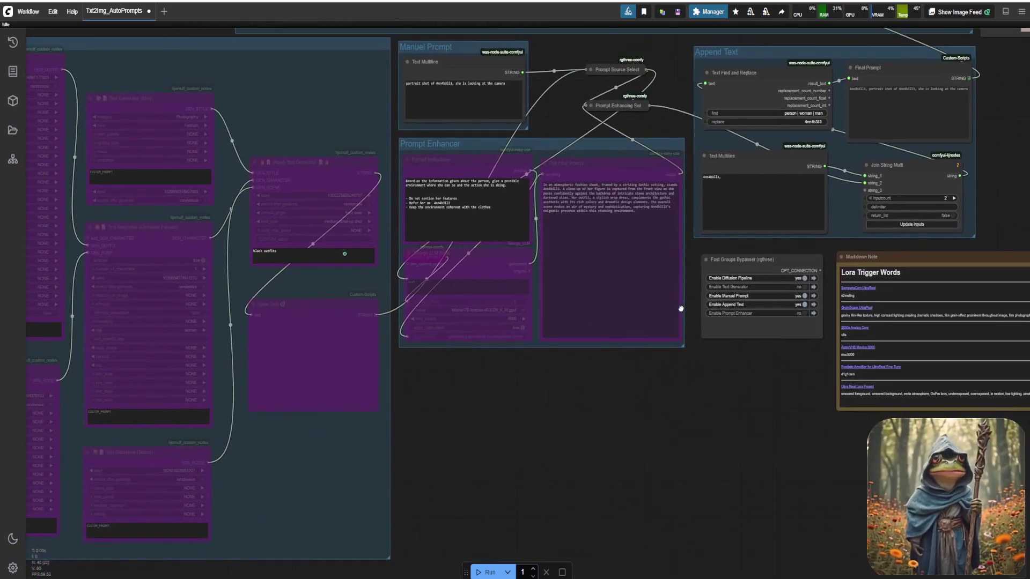
{"action": "left_click", "coordinate": [802, 287]}
{"action": "left_click", "coordinate": [802, 314]}
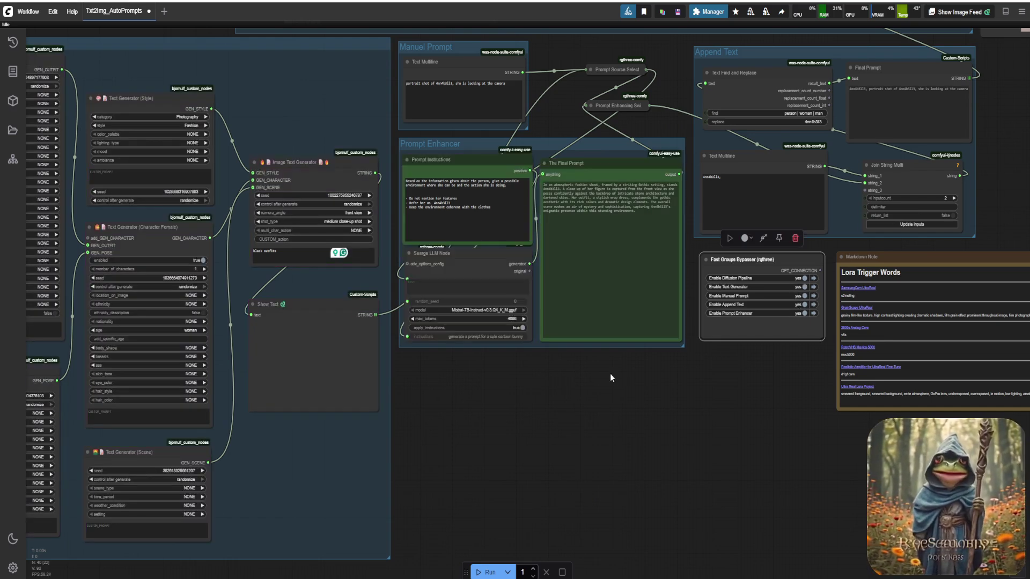
Inspect the Text Generator, Prompt Enhancer and decode nodes alongside the portrait preview.
{"action": "left_click_drag", "start_coordinate": [449, 408], "coordinate": [615, 410]}
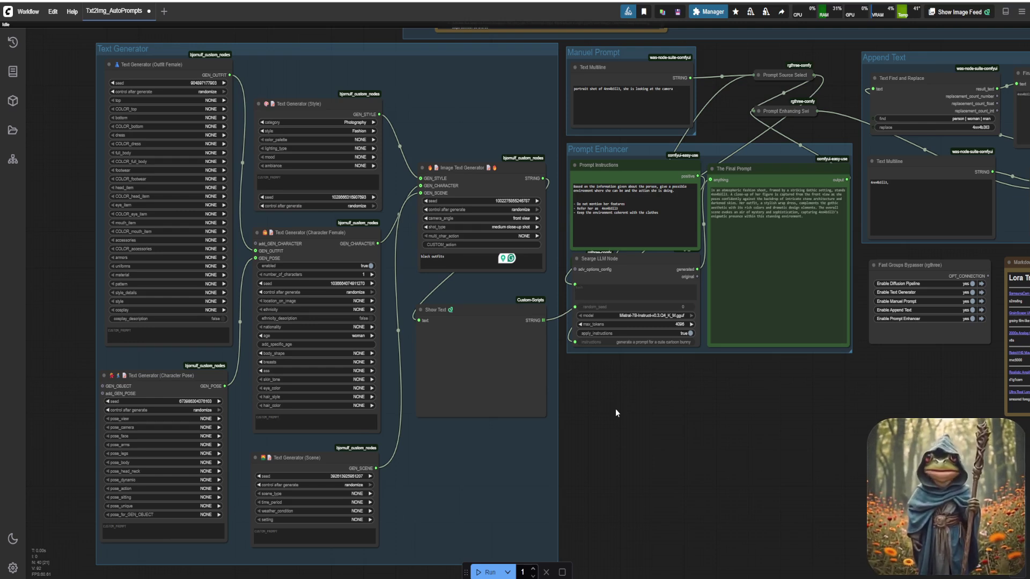
{"action": "left_click_drag", "start_coordinate": [616, 408], "coordinate": [427, 487]}
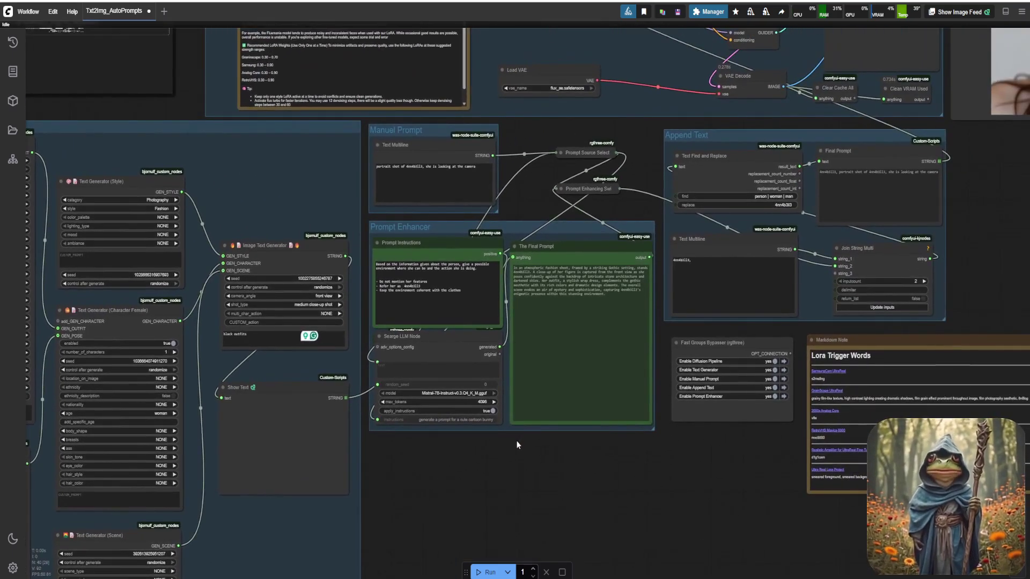
{"action": "left_click_drag", "start_coordinate": [516, 440], "coordinate": [485, 435]}
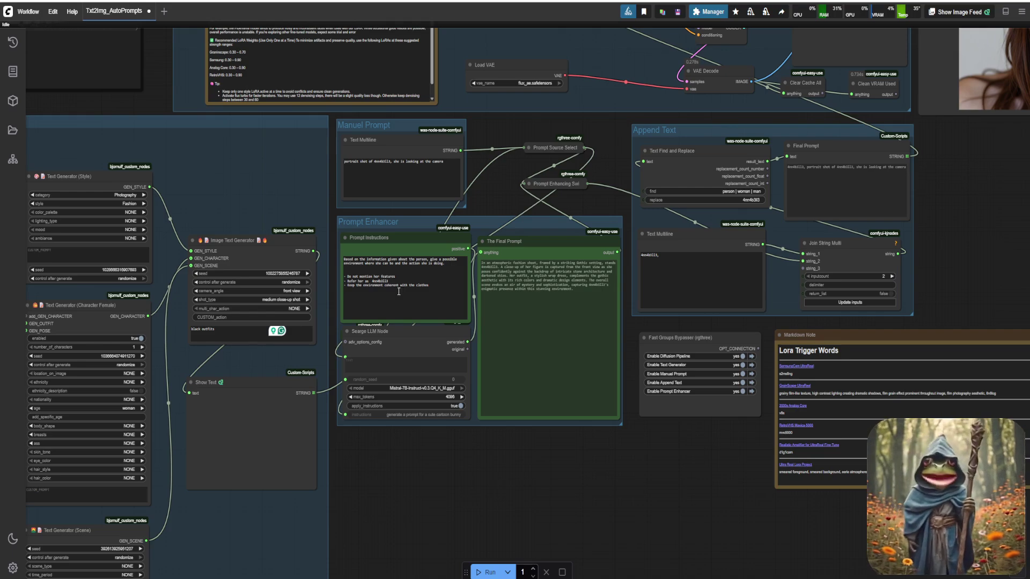
{"action": "left_click_drag", "start_coordinate": [606, 304], "coordinate": [324, 468]}
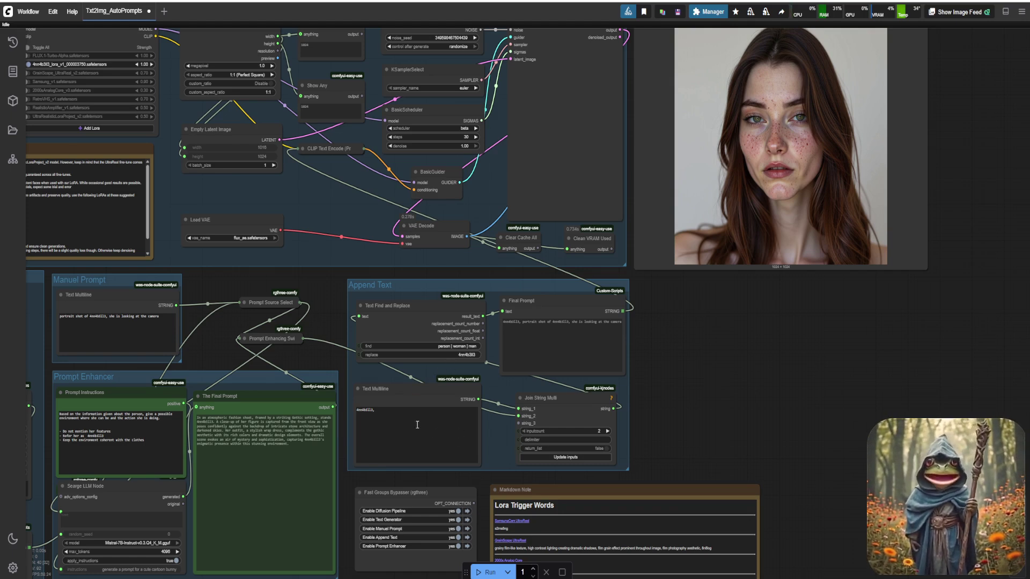
Run the workflow to produce a fashion-runway image of 4nn4b3ll3 from the auto-written prompt.
{"action": "left_click_drag", "start_coordinate": [440, 442], "coordinate": [474, 365]}
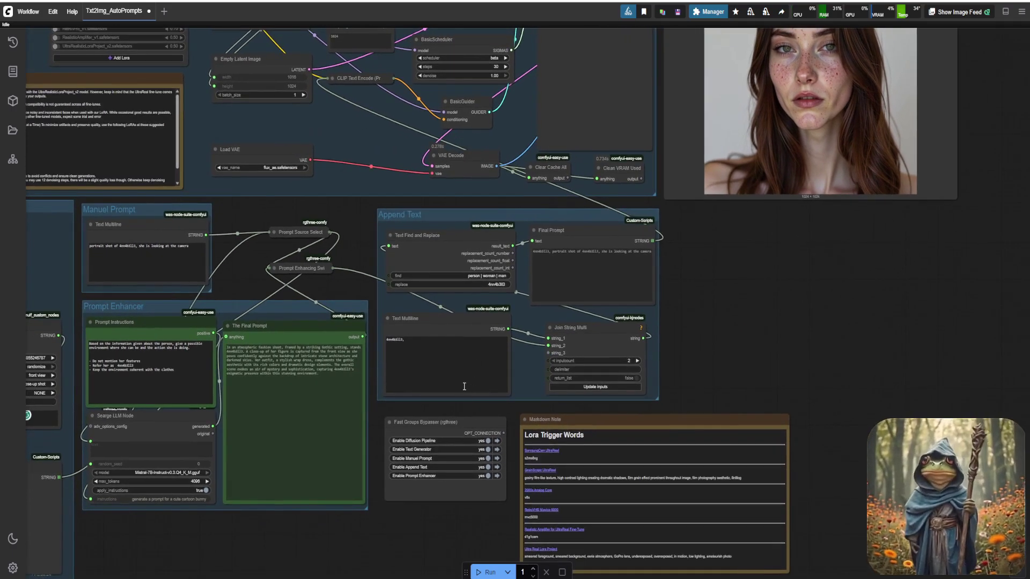
{"action": "scroll", "coordinate": [517, 396], "scroll_direction": "down", "scroll_amount": 2}
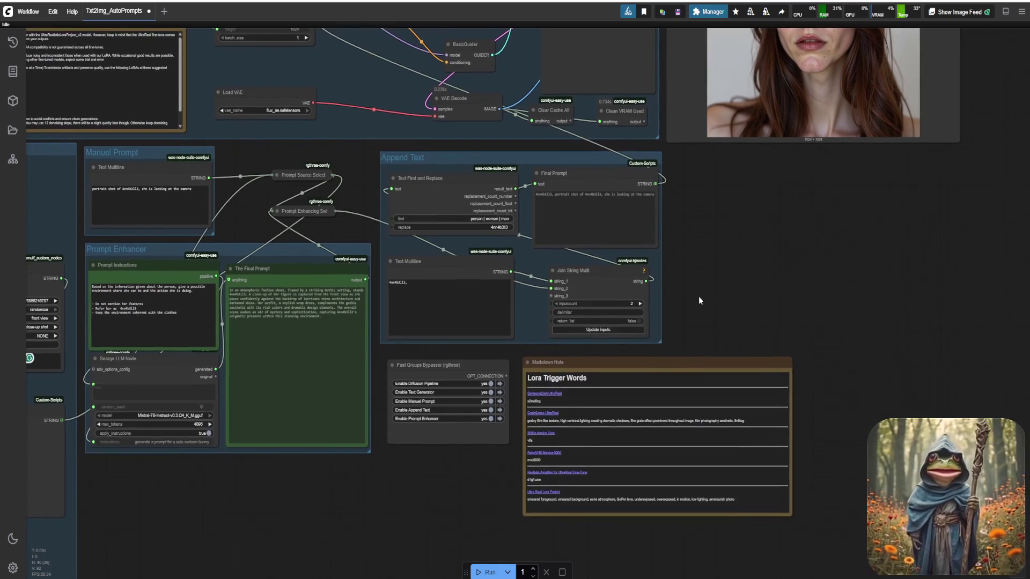
{"action": "left_click_drag", "start_coordinate": [698, 300], "coordinate": [422, 530]}
{"action": "left_click", "coordinate": [486, 572]}
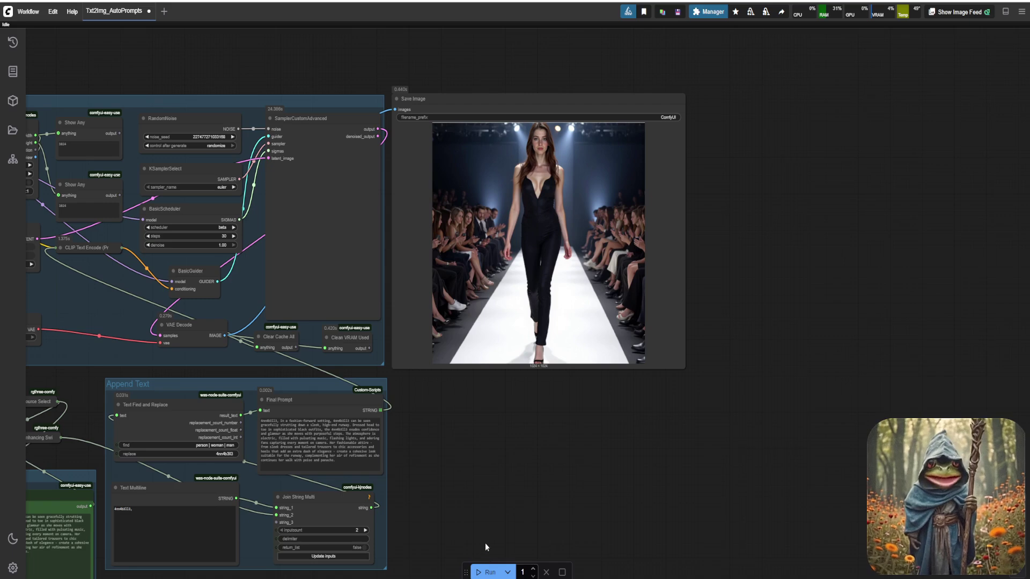
Paste the GrainScape trigger words from the note after 4nn4b3ll3 in Text Multiline.
{"action": "left_click_drag", "start_coordinate": [487, 529], "coordinate": [639, 326]}
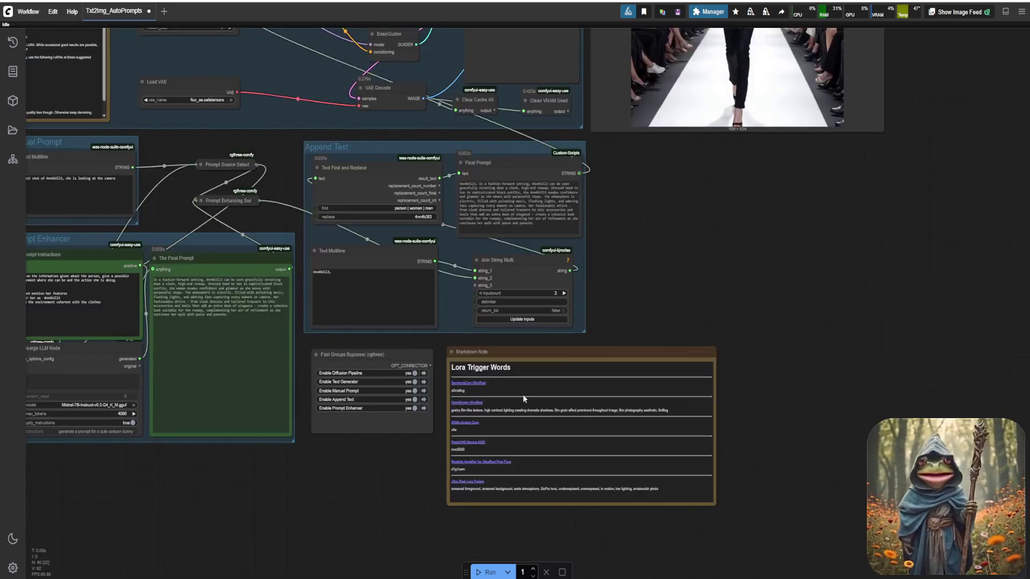
{"action": "double_click", "coordinate": [515, 411]}
{"action": "left_click", "coordinate": [400, 328]}
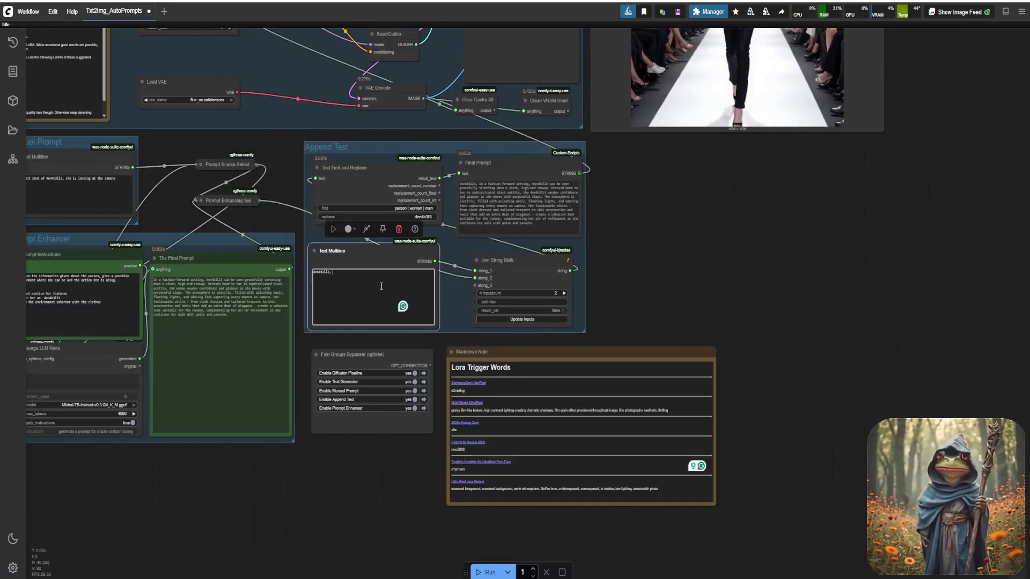
{"action": "left_click", "coordinate": [381, 286]}
{"action": "type", "text": "grainy film-like texture, high contrast lighting creating dramatic shadows, film grain effect prominent throughout image, film photography aesthetic, 8n8log"}
Toggle GrainScape_UltraReal_v2 on in the Power Lora Loader.
{"action": "scroll", "coordinate": [151, 179], "scroll_direction": "up", "scroll_amount": 5}
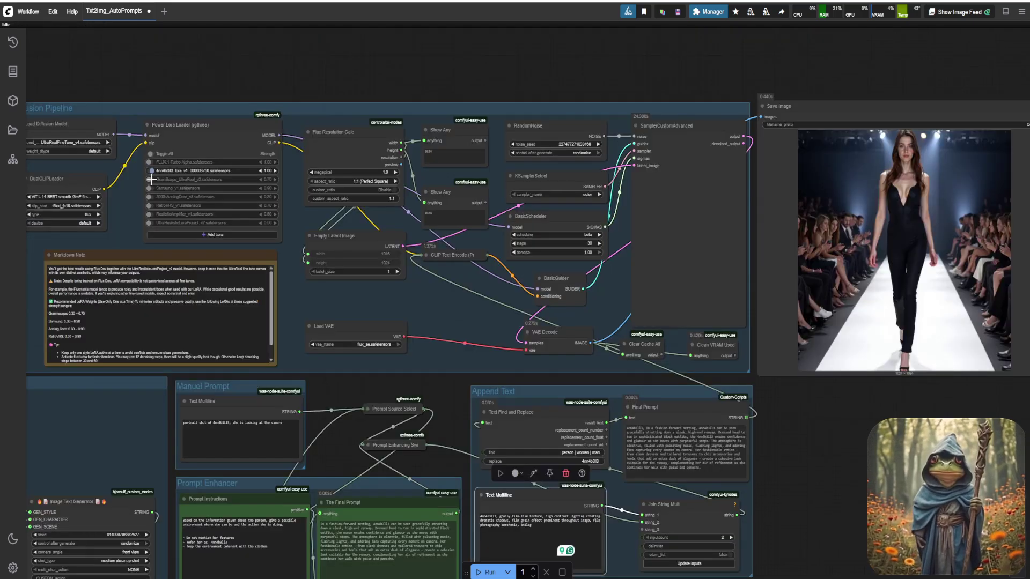
{"action": "left_click", "coordinate": [152, 179]}
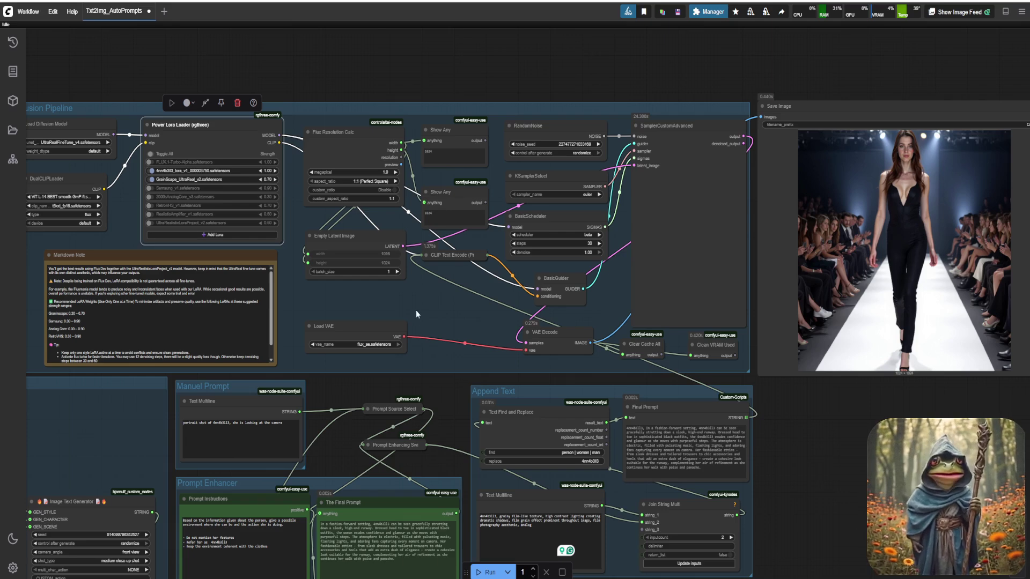
{"action": "left_click_drag", "start_coordinate": [416, 310], "coordinate": [10, 310]}
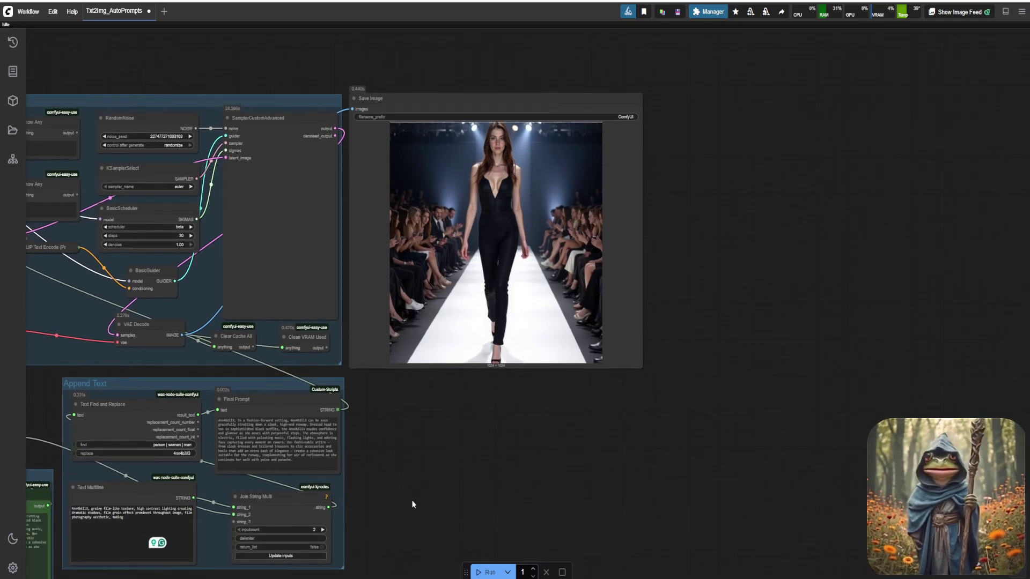
Generate another GrainScape-styled image, then bring the Diffusion Pipeline group's loader nodes into view.
{"action": "left_click", "coordinate": [491, 571]}
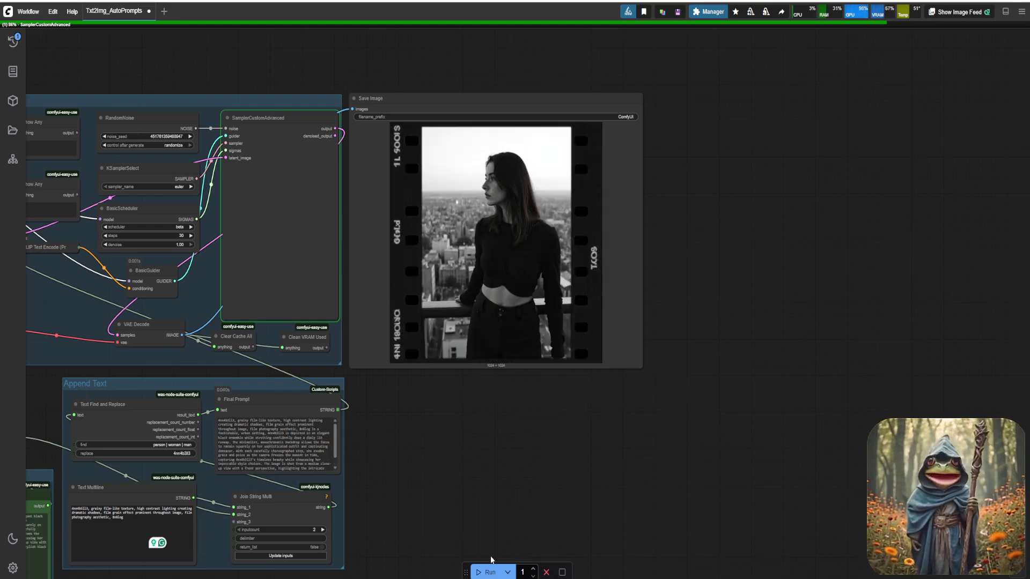
{"action": "left_click_drag", "start_coordinate": [446, 523], "coordinate": [660, 444]}
{"action": "left_click_drag", "start_coordinate": [328, 357], "coordinate": [582, 423]}
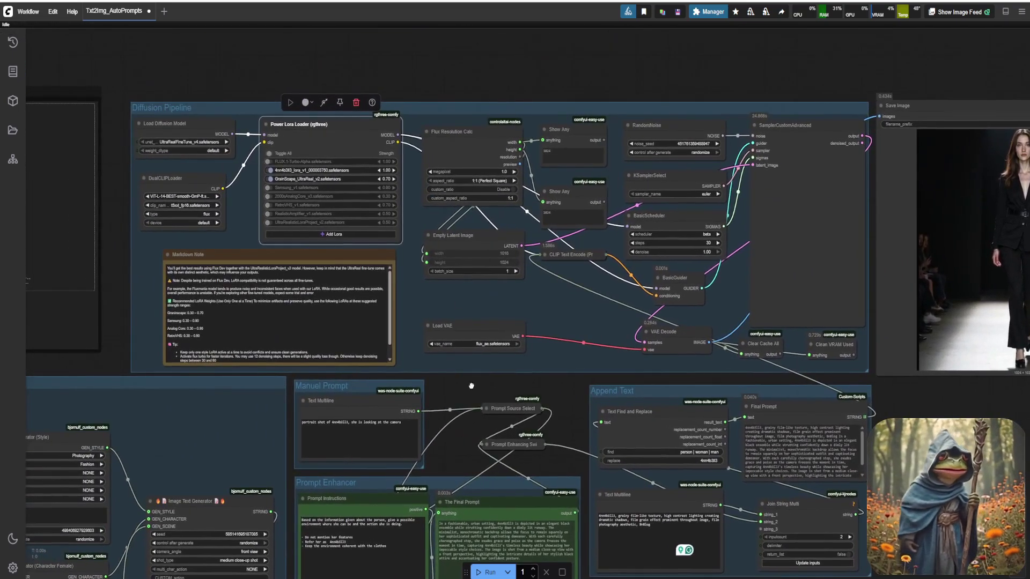
{"action": "left_click_drag", "start_coordinate": [471, 385], "coordinate": [484, 389]}
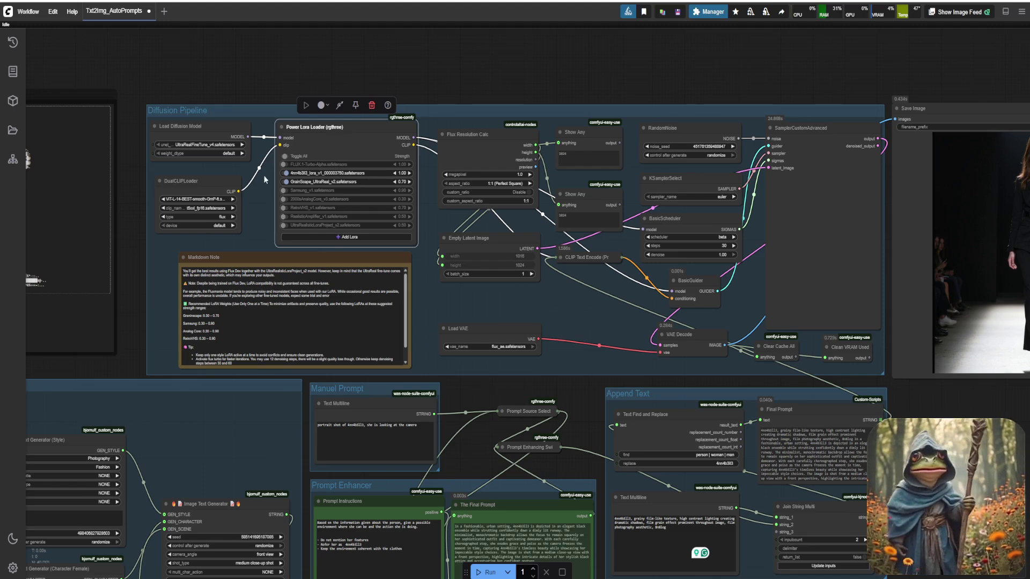
Switch the base model to flux_dev_fp32 and disable the GrainScape LoRA.
{"action": "left_click", "coordinate": [217, 144]}
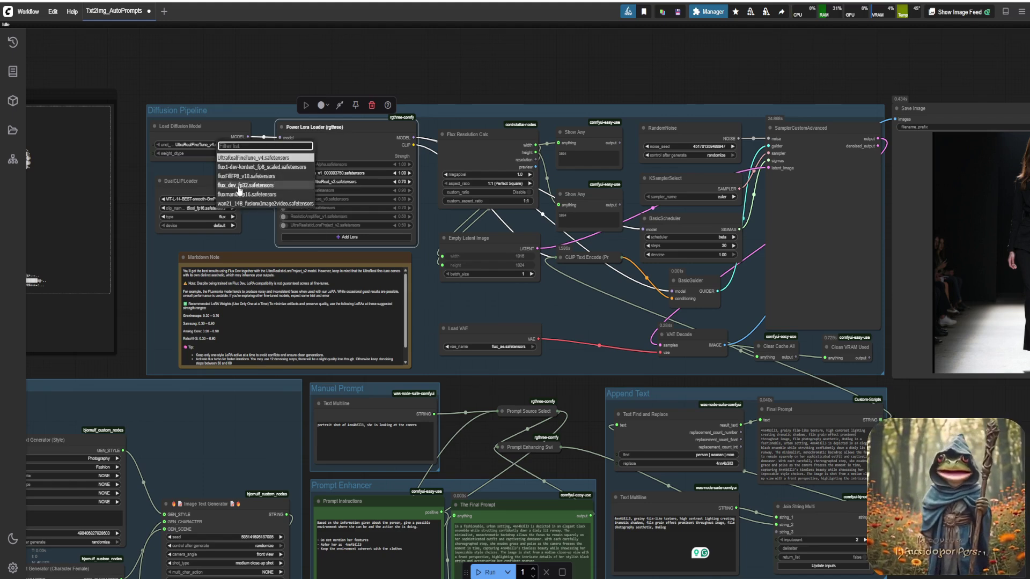
{"action": "left_click", "coordinate": [239, 186]}
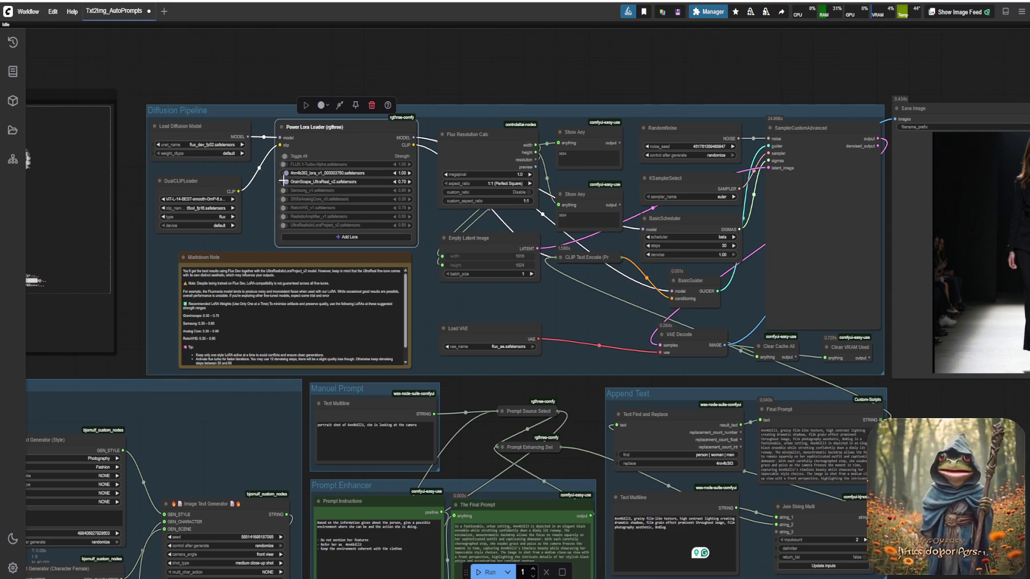
{"action": "left_click", "coordinate": [284, 182]}
{"action": "left_click", "coordinate": [267, 194]}
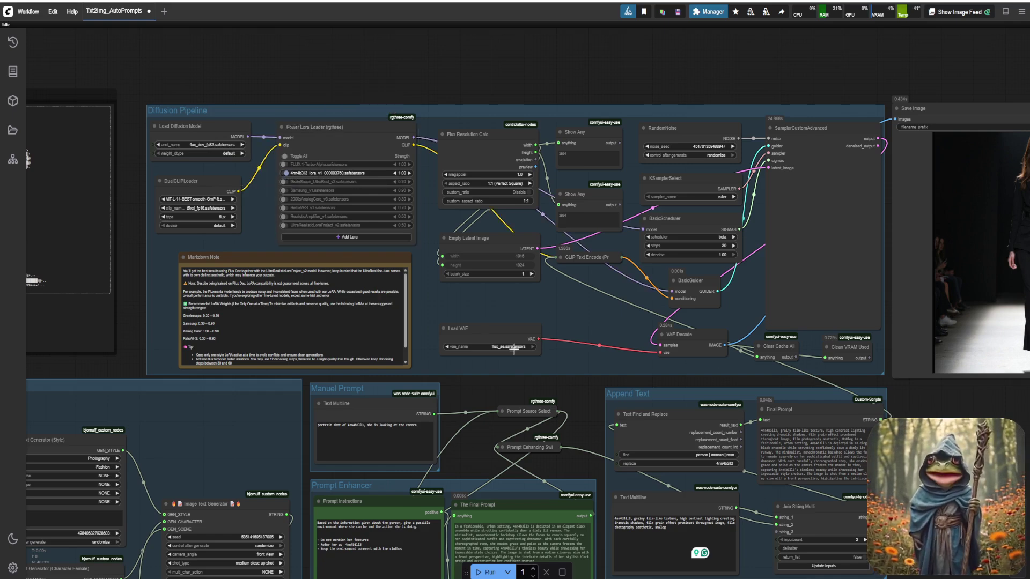
Delete the GrainScape trigger words from the appended text, leaving only 4nn4b3ll3.
{"action": "scroll", "coordinate": [514, 349], "scroll_direction": "down", "scroll_amount": 3}
{"action": "scroll", "coordinate": [514, 349], "scroll_direction": "right", "scroll_amount": 6}
{"action": "left_click_drag", "start_coordinate": [466, 456], "coordinate": [430, 446]}
{"action": "key", "text": "BackSpace"}
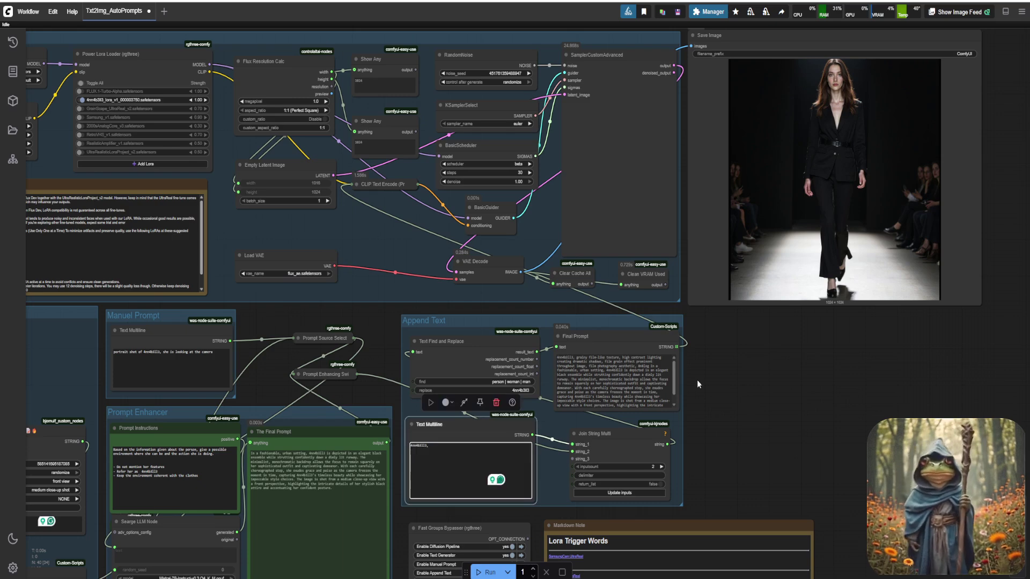
{"action": "scroll", "coordinate": [696, 379], "scroll_direction": "up", "scroll_amount": 2}
{"action": "scroll", "coordinate": [697, 380], "scroll_direction": "right", "scroll_amount": 10}
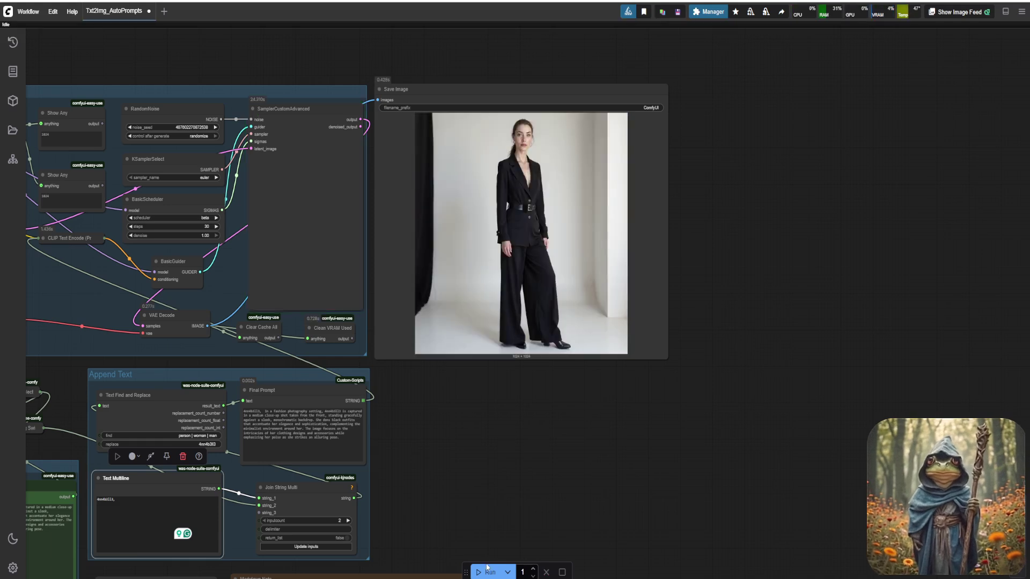
Generate an image with the new base model and no GrainScape LoRA.
{"action": "left_click", "coordinate": [487, 570]}
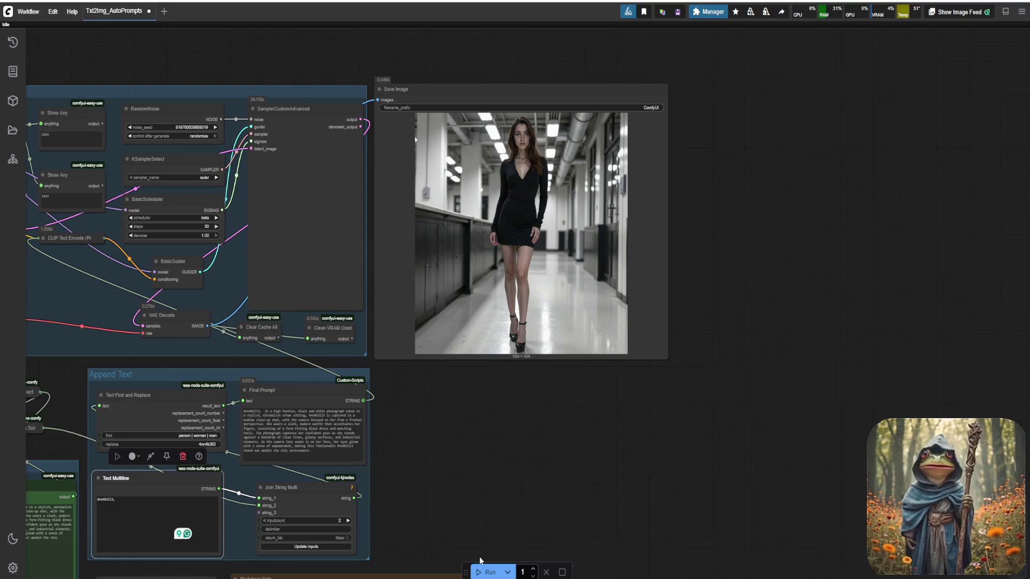
{"action": "left_click_drag", "start_coordinate": [384, 447], "coordinate": [679, 478]}
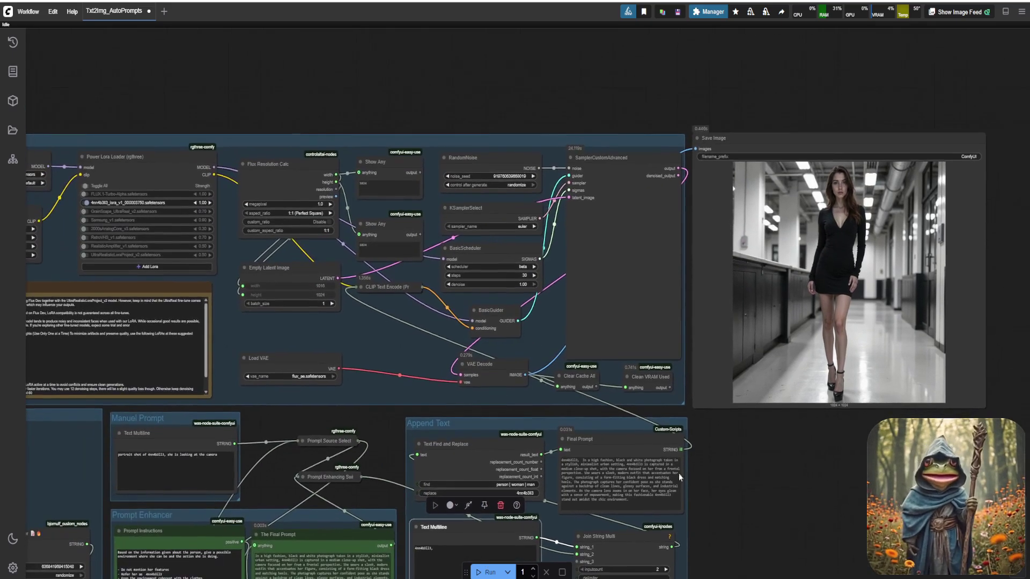
{"action": "left_click_drag", "start_coordinate": [340, 368], "coordinate": [518, 369]}
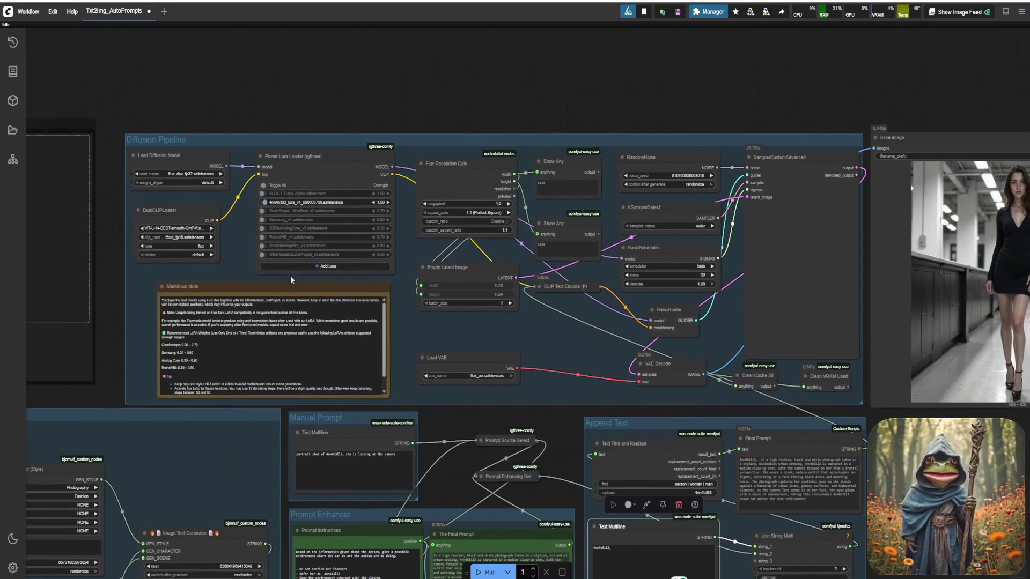
Enable the UltraRealisticLoraProject LoRA in the Power Lora Loader.
{"action": "left_click", "coordinate": [264, 255]}
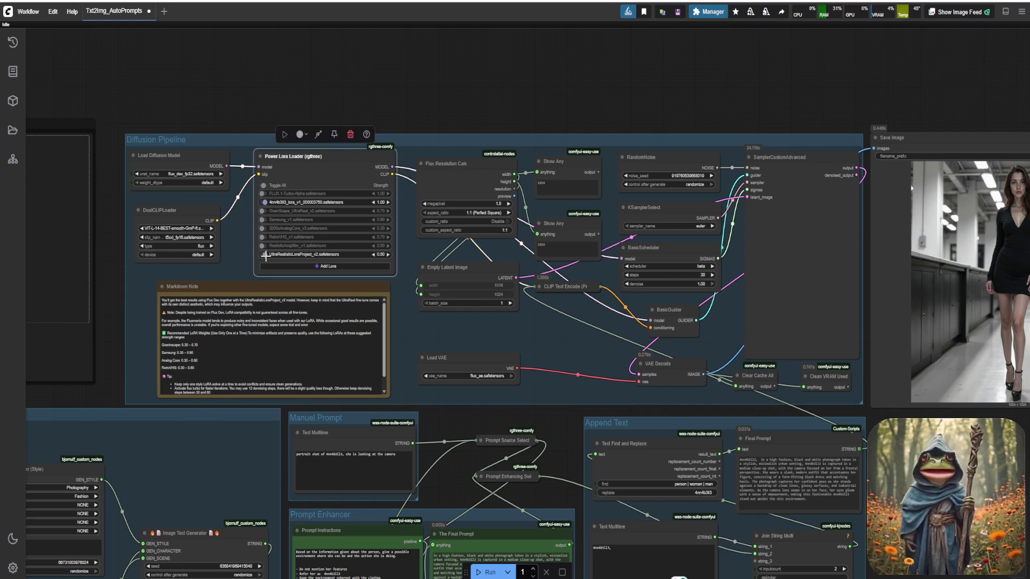
{"action": "left_click", "coordinate": [439, 330]}
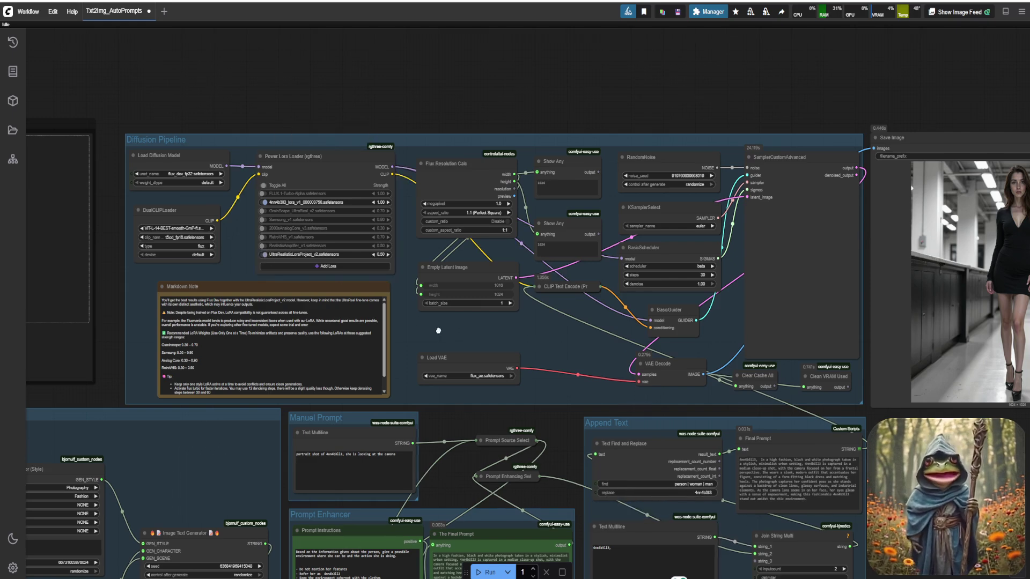
{"action": "left_click_drag", "start_coordinate": [438, 330], "coordinate": [372, 271]}
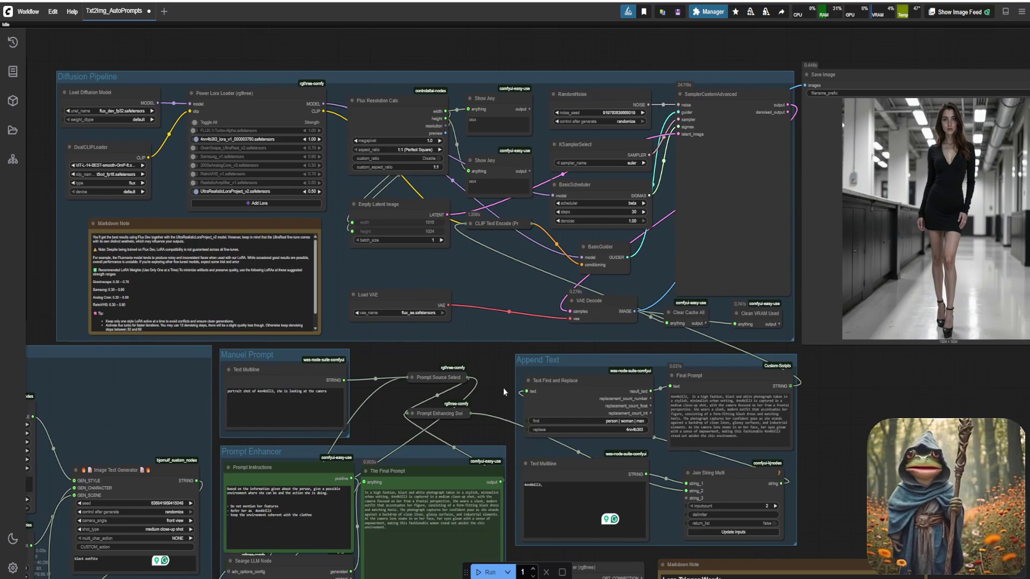
{"action": "left_click_drag", "start_coordinate": [503, 387], "coordinate": [370, 225]}
{"action": "left_click_drag", "start_coordinate": [501, 405], "coordinate": [406, 325]}
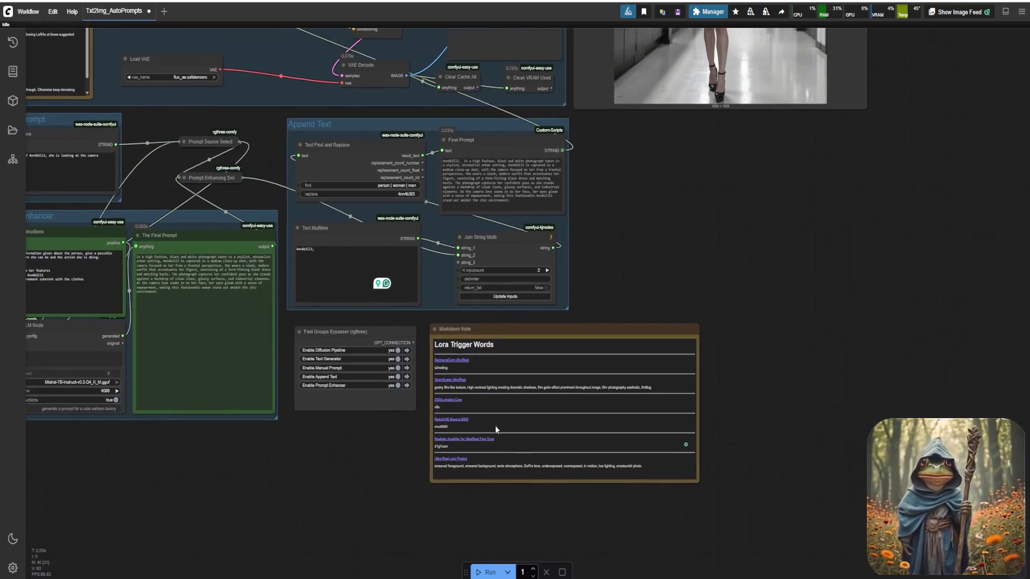
Copy the UltraRealistic trigger words from the Lora Trigger Words note and paste them after 4nn4b3ll3.
{"action": "triple_click", "coordinate": [518, 465]}
{"action": "scroll", "coordinate": [563, 407], "scroll_direction": "down", "scroll_amount": 2}
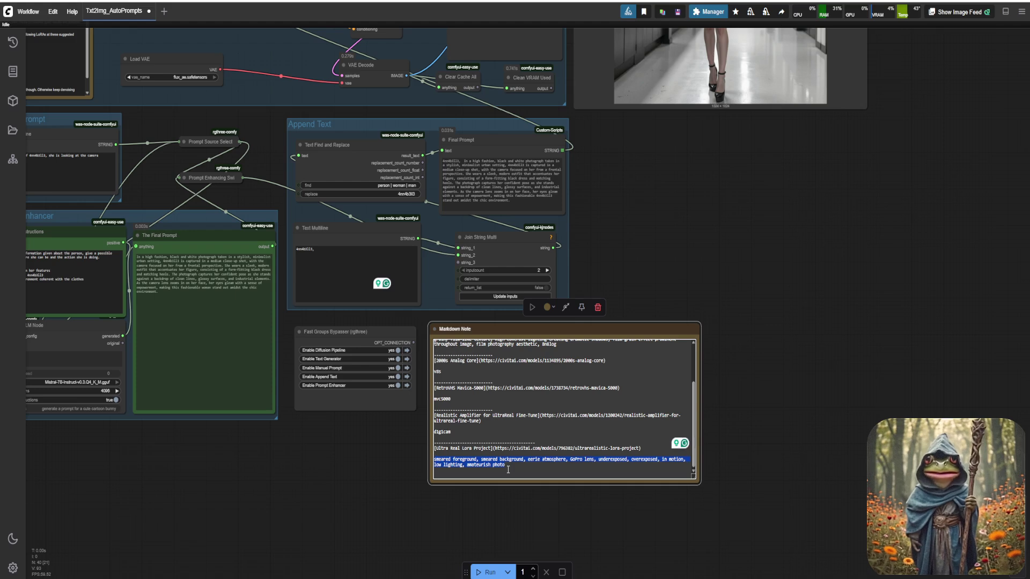
{"action": "left_click", "coordinate": [396, 269]}
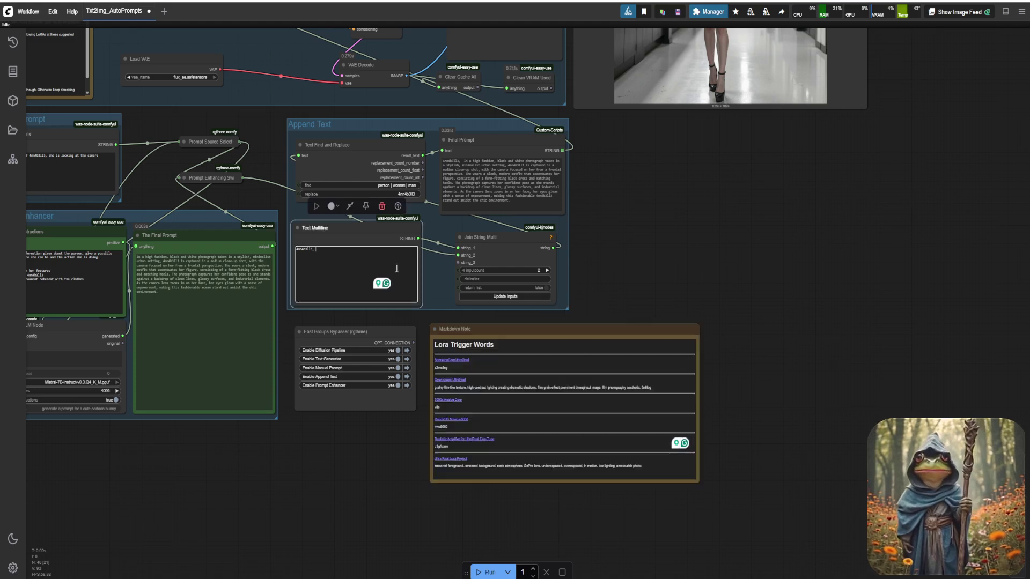
{"action": "type", "text": "smeared foreground, smeared background, eerie atmosphere, GoPro lens, underexposed, overexposed, in motion, low lighting, amateurish photo"}
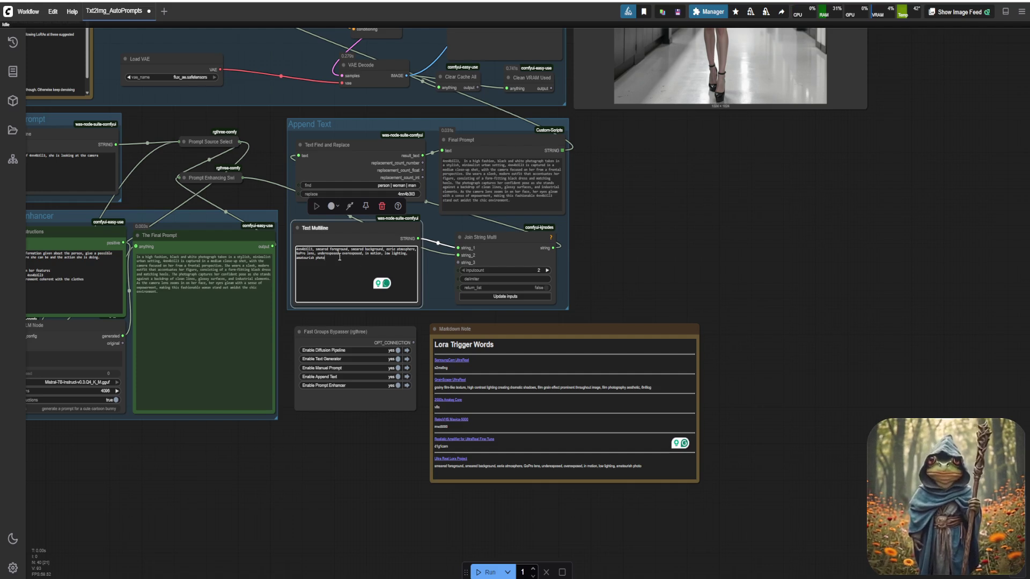
{"action": "left_click_drag", "start_coordinate": [611, 188], "coordinate": [325, 416]}
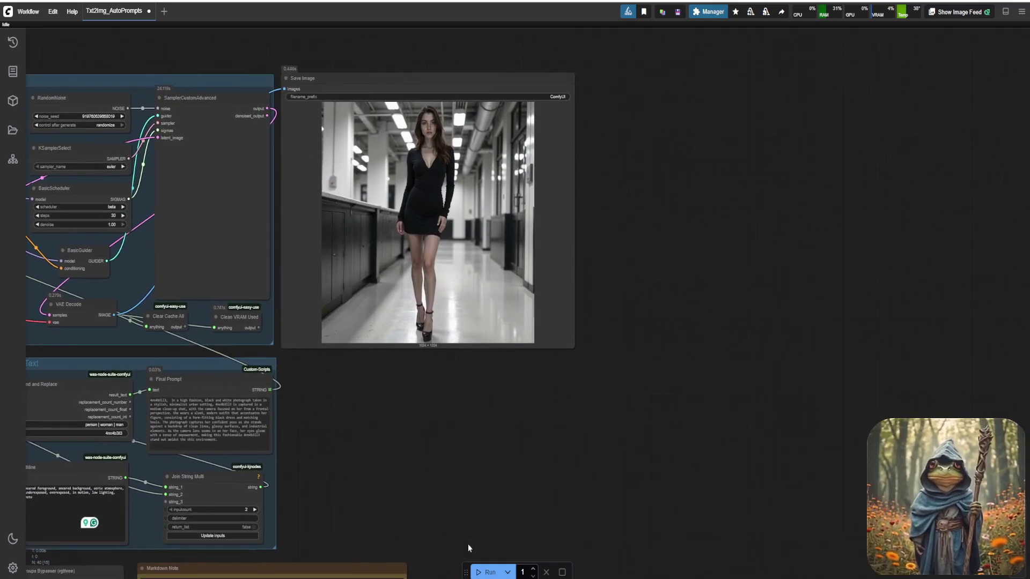
Run the workflow to get an UltraReal shot of 4nn4b3ll3 in a black leather jacket outside a dark building.
{"action": "left_click", "coordinate": [486, 573]}
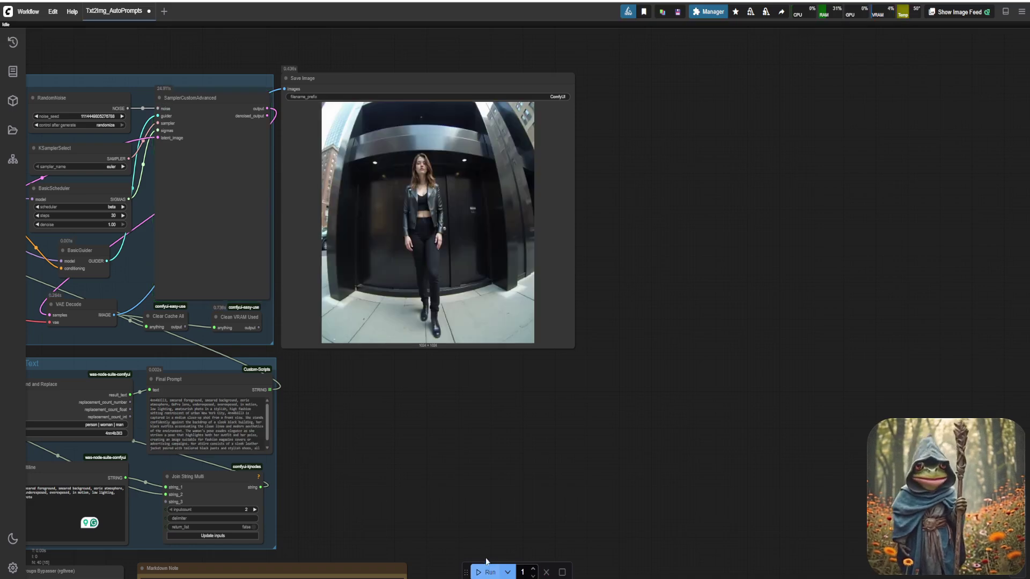
{"action": "left_click_drag", "start_coordinate": [435, 524], "coordinate": [623, 451]}
{"action": "left_click_drag", "start_coordinate": [276, 360], "coordinate": [574, 280]}
{"action": "left_click_drag", "start_coordinate": [450, 285], "coordinate": [496, 274]}
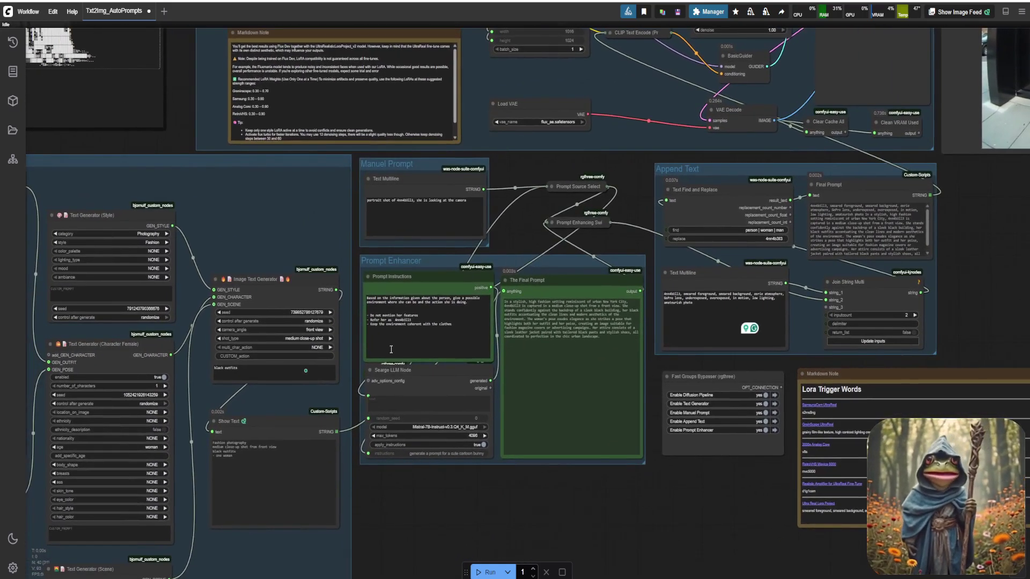
Add '- She lives in London' to the prompt instructions and change 'black' outfits to 'gothic'.
{"action": "left_click", "coordinate": [470, 324]}
{"action": "key", "text": "Return"}
{"action": "type", "text": "- She lives in London"}
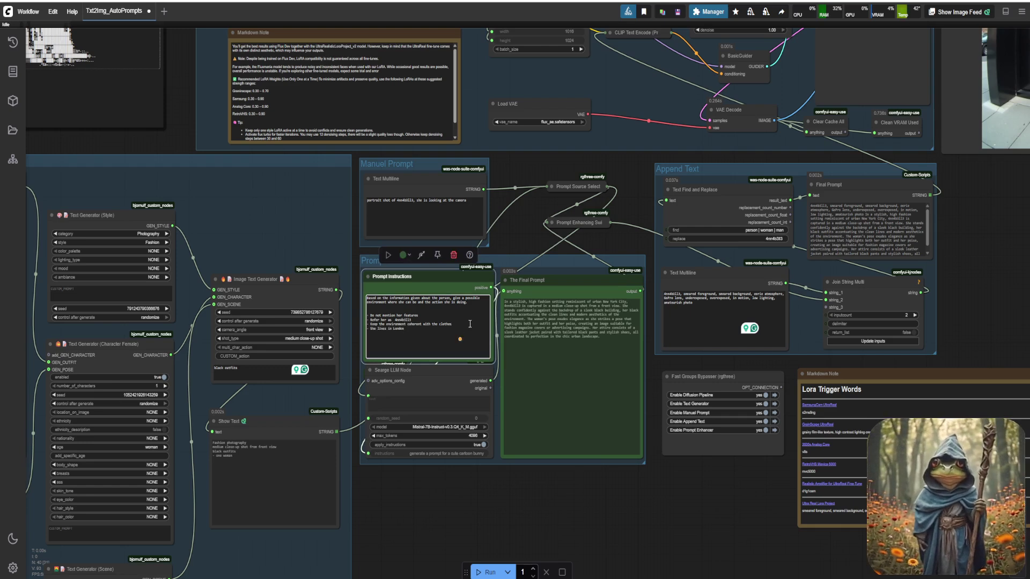
{"action": "double_click", "coordinate": [216, 369]}
{"action": "type", "text": "gothic"}
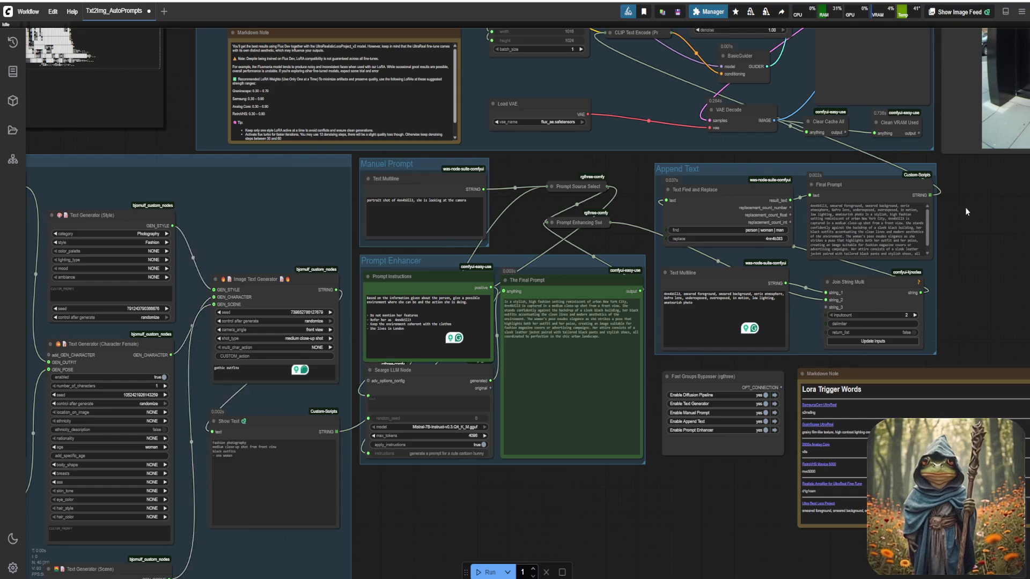
Queue two generations with the edited prompts.
{"action": "left_click_drag", "start_coordinate": [964, 207], "coordinate": [885, 248]}
{"action": "left_click_drag", "start_coordinate": [935, 227], "coordinate": [574, 340]}
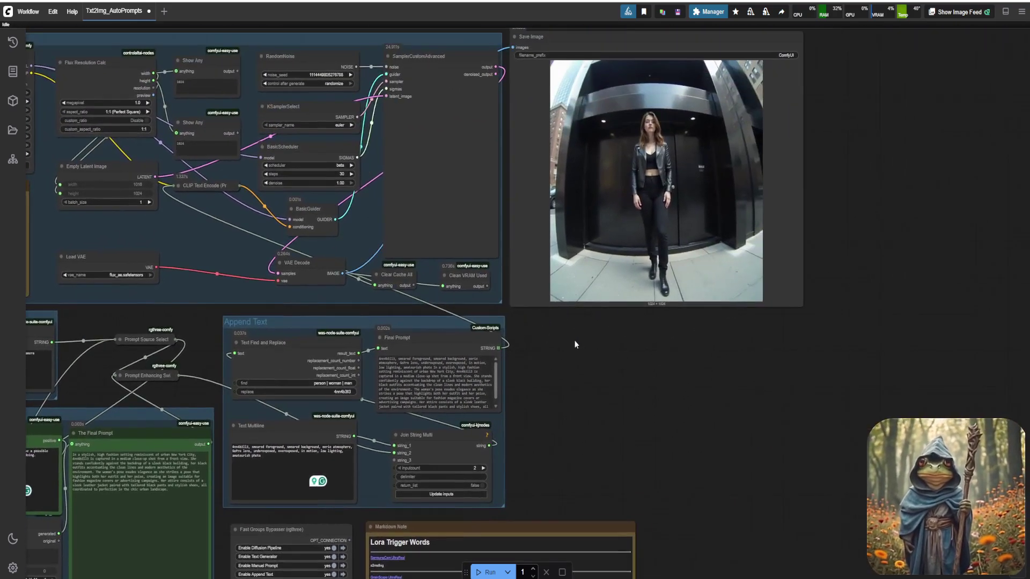
{"action": "left_click_drag", "start_coordinate": [846, 305], "coordinate": [639, 319]}
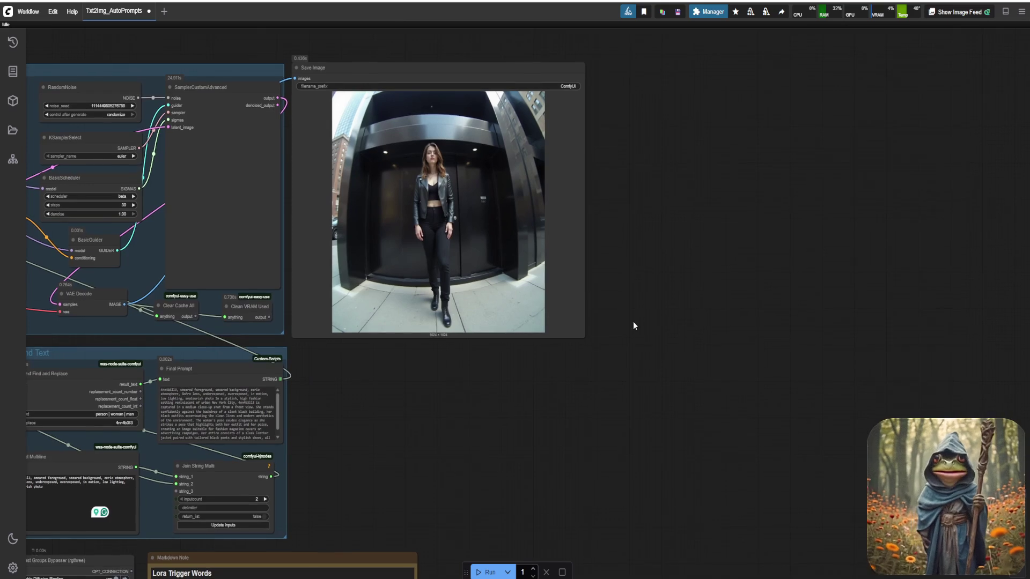
{"action": "left_click", "coordinate": [486, 571]}
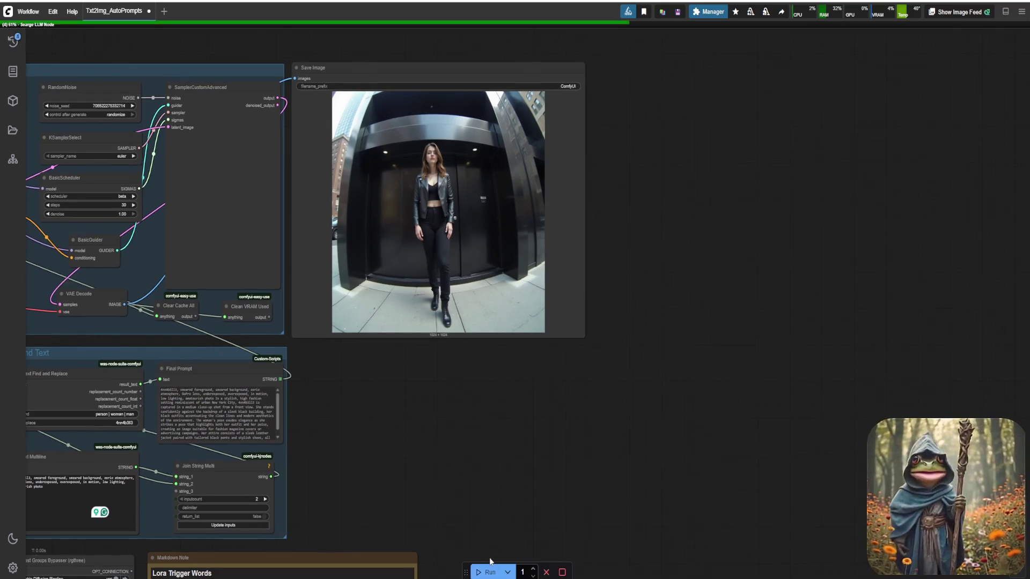
{"action": "left_click", "coordinate": [490, 560]}
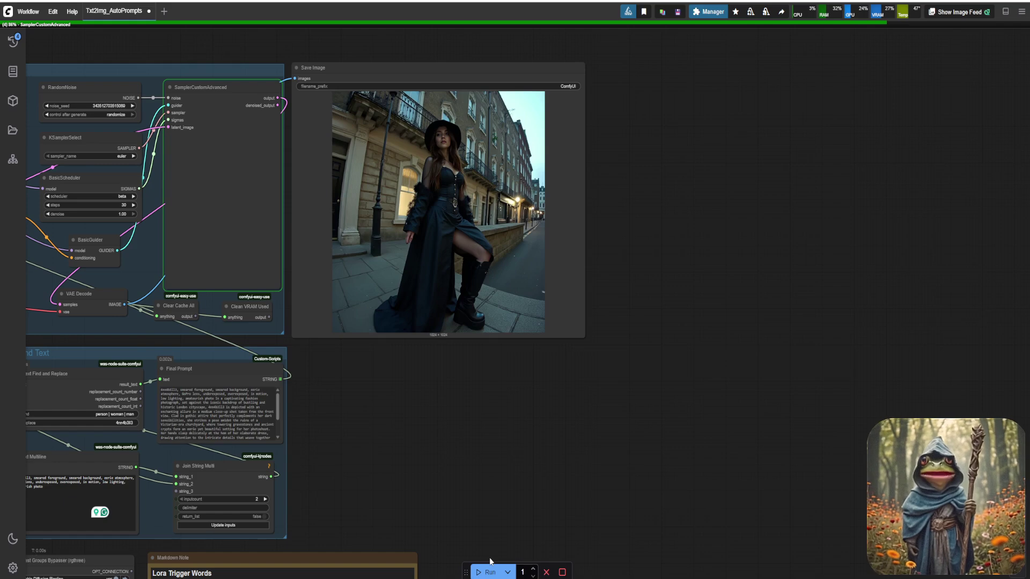